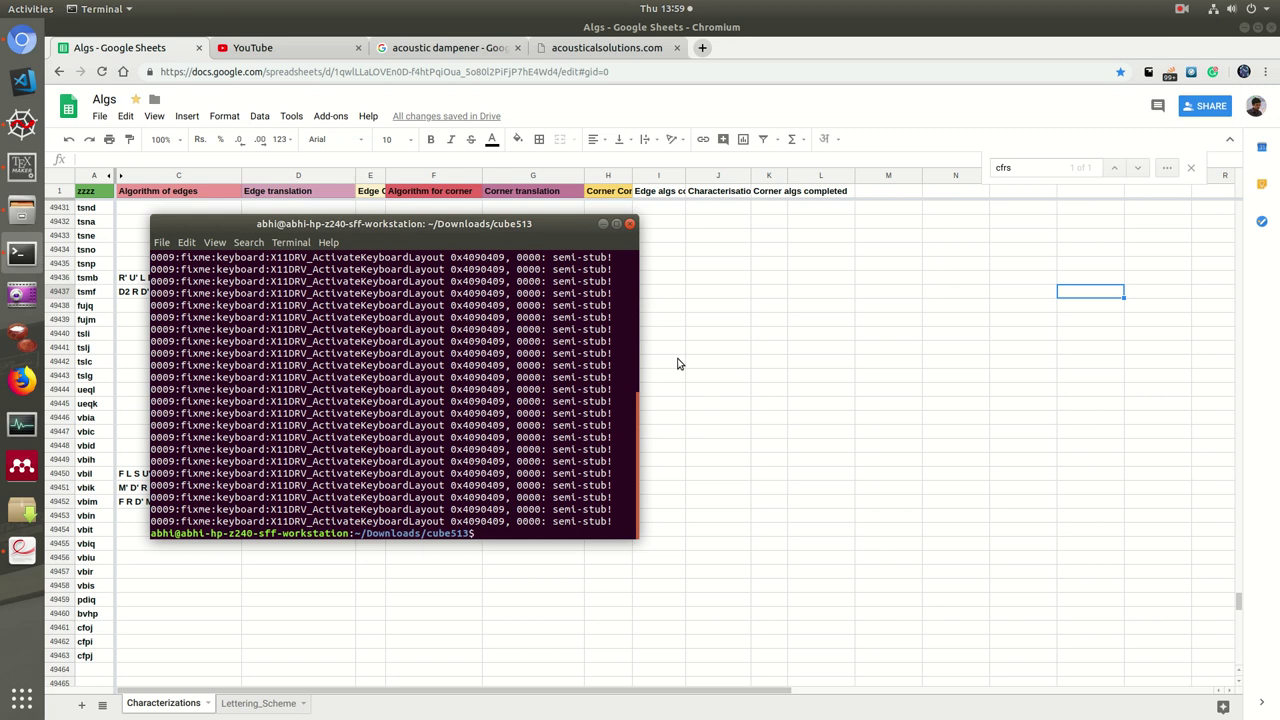
Move the terminal window aside and open the Downloads/cube513 folder in Files
drag(514, 221, 980, 276)
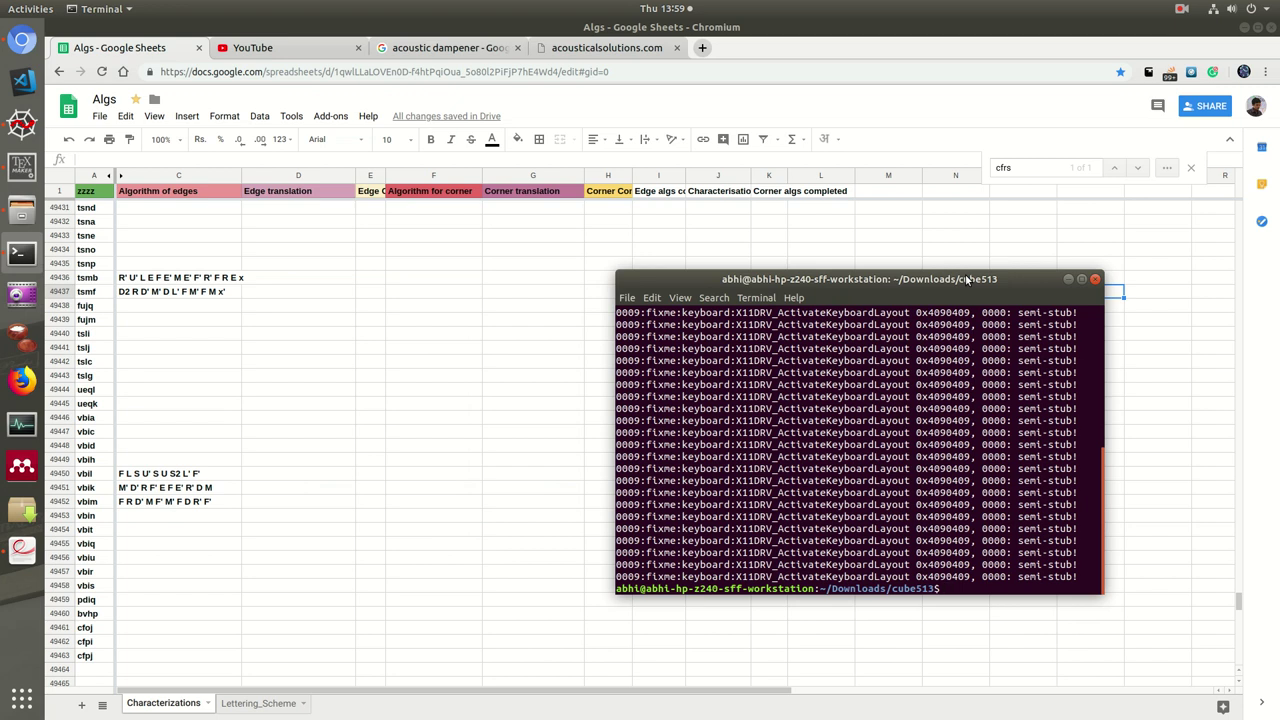
drag(967, 279, 868, 256)
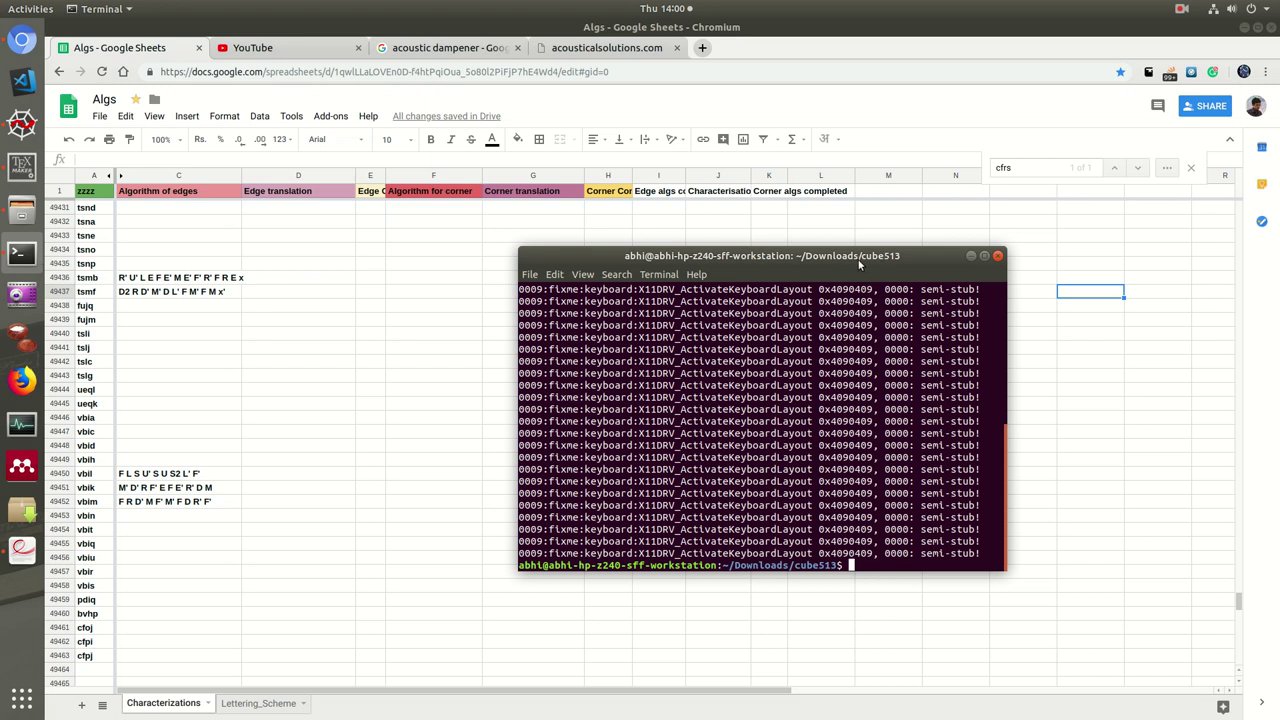
drag(858, 263, 690, 176)
click(20, 215)
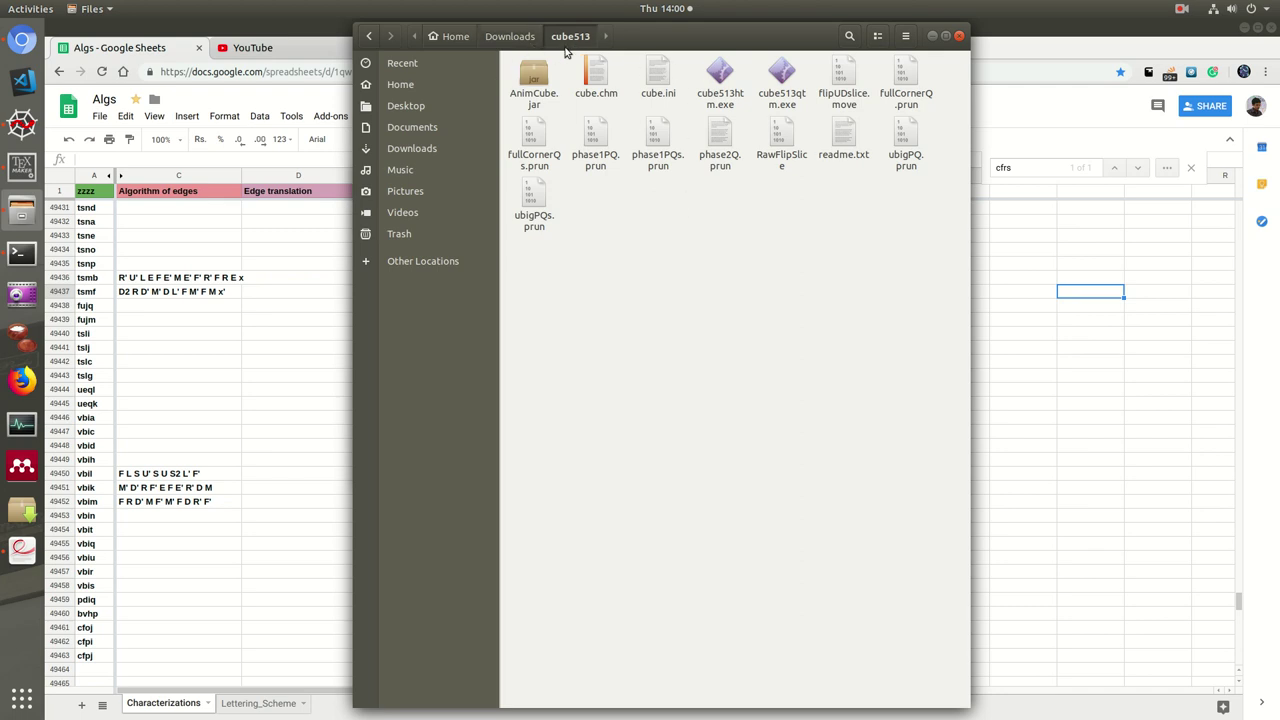
Hide Files and, in Terminal, change to the home folder and then Downloads
click(932, 36)
text(cd)
key(Return)
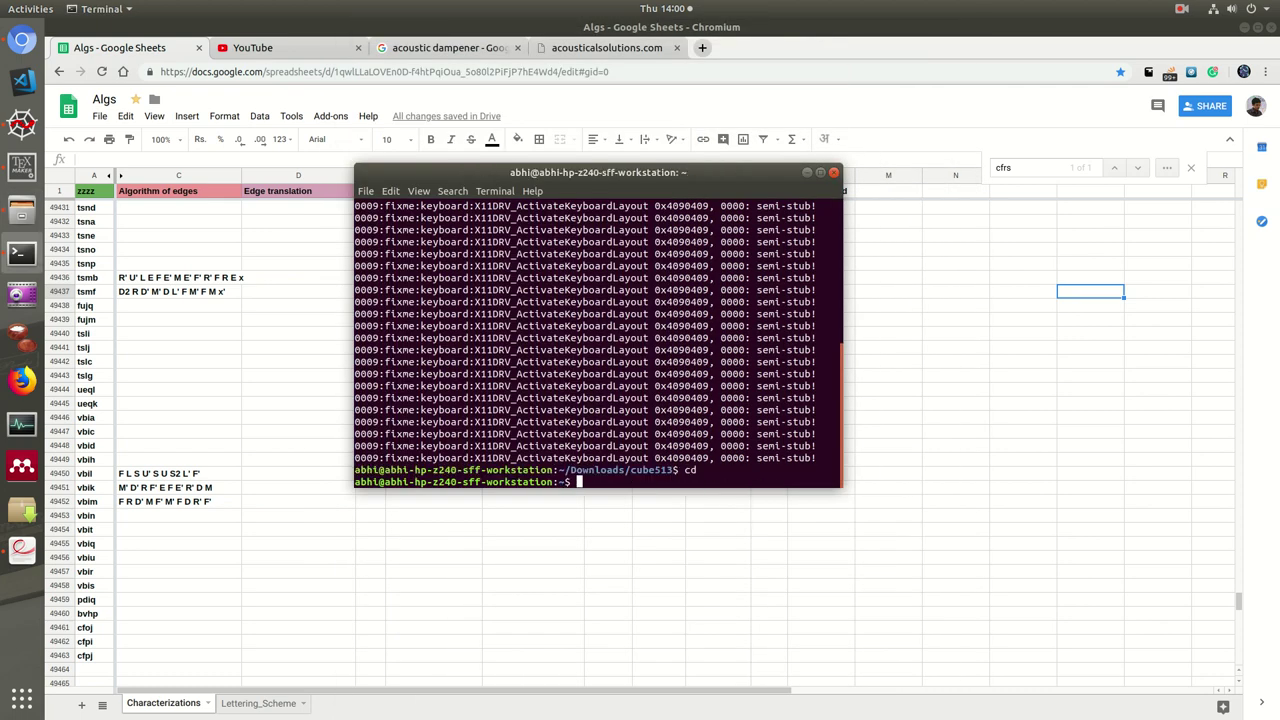
text(cd )
text(Down)
text(loads)
key(Return)
Change into cube513, correcting the misspelled folder name, and enter 'wine cube513qtm.exe'
text(cd)
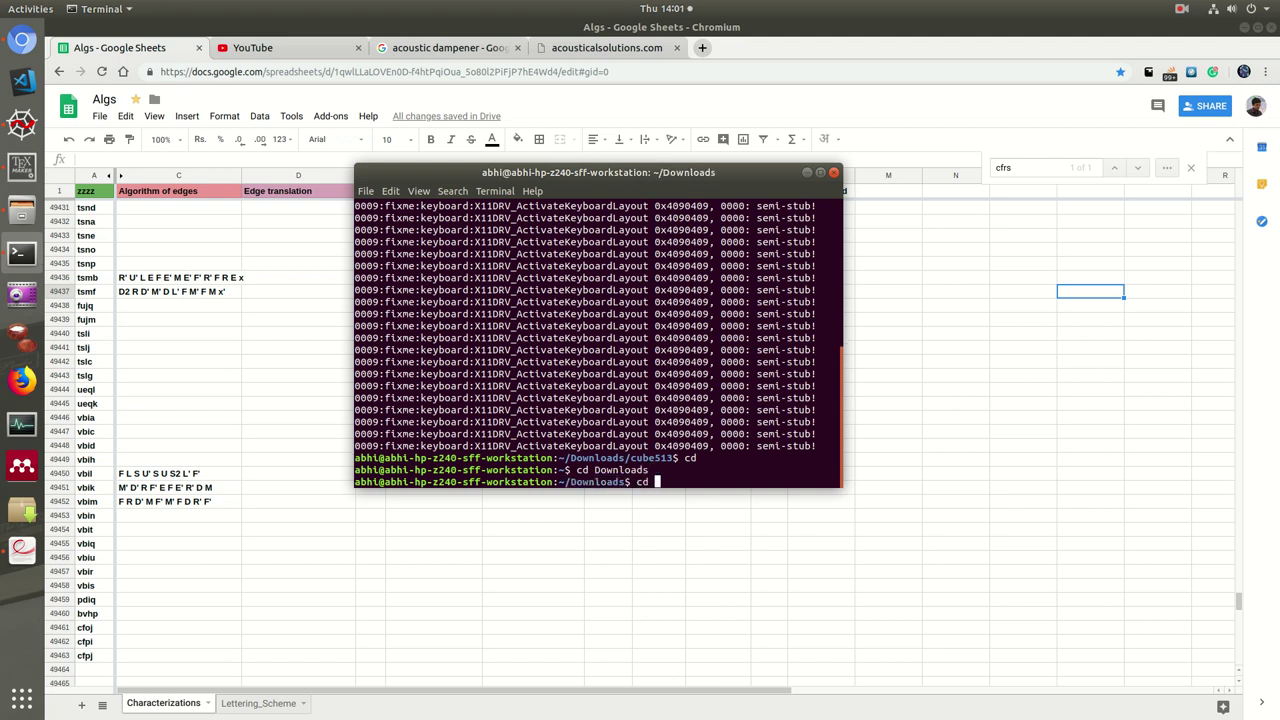
text( cuber)
key(BackSpace)
text(515)
key(Return)
key(Up)
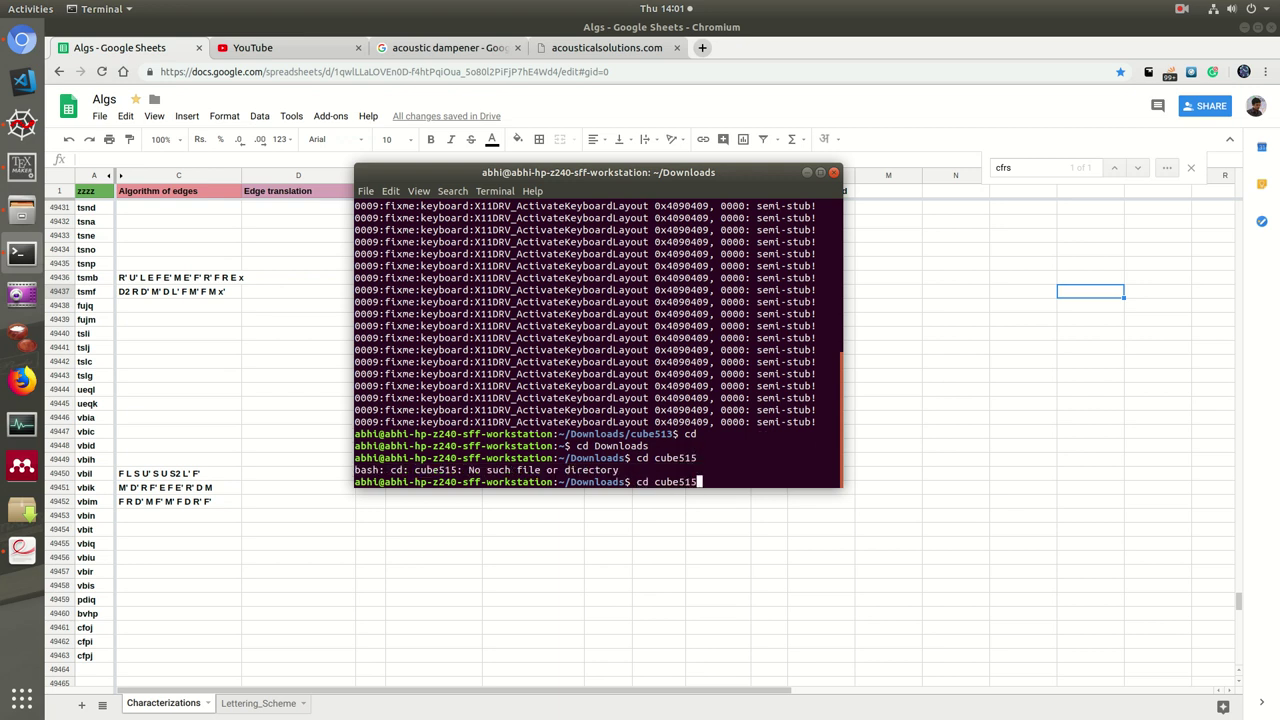
key(BackSpace)
text(3)
key(Return)
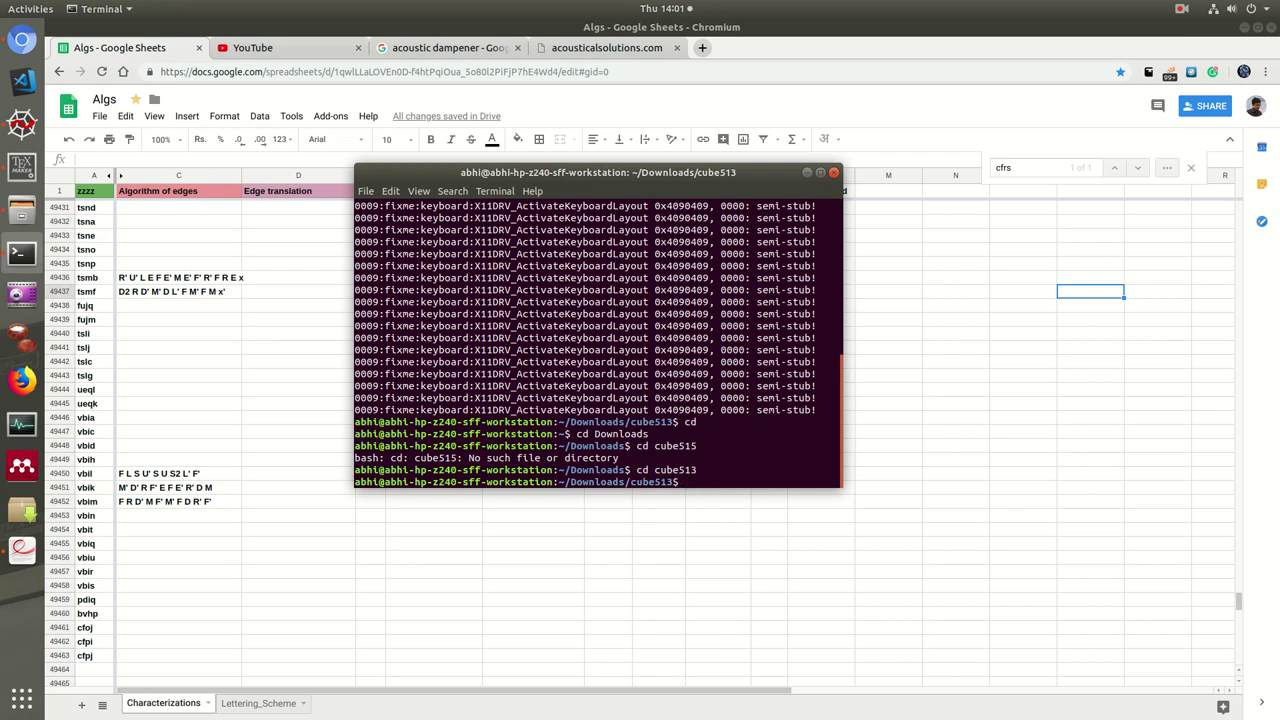
text(wine)
text( cube)
text(513)
text(qtm)
text(.exe)
Launch Cube Explorer and apply a y2 rotation so orange faces front
key(Return)
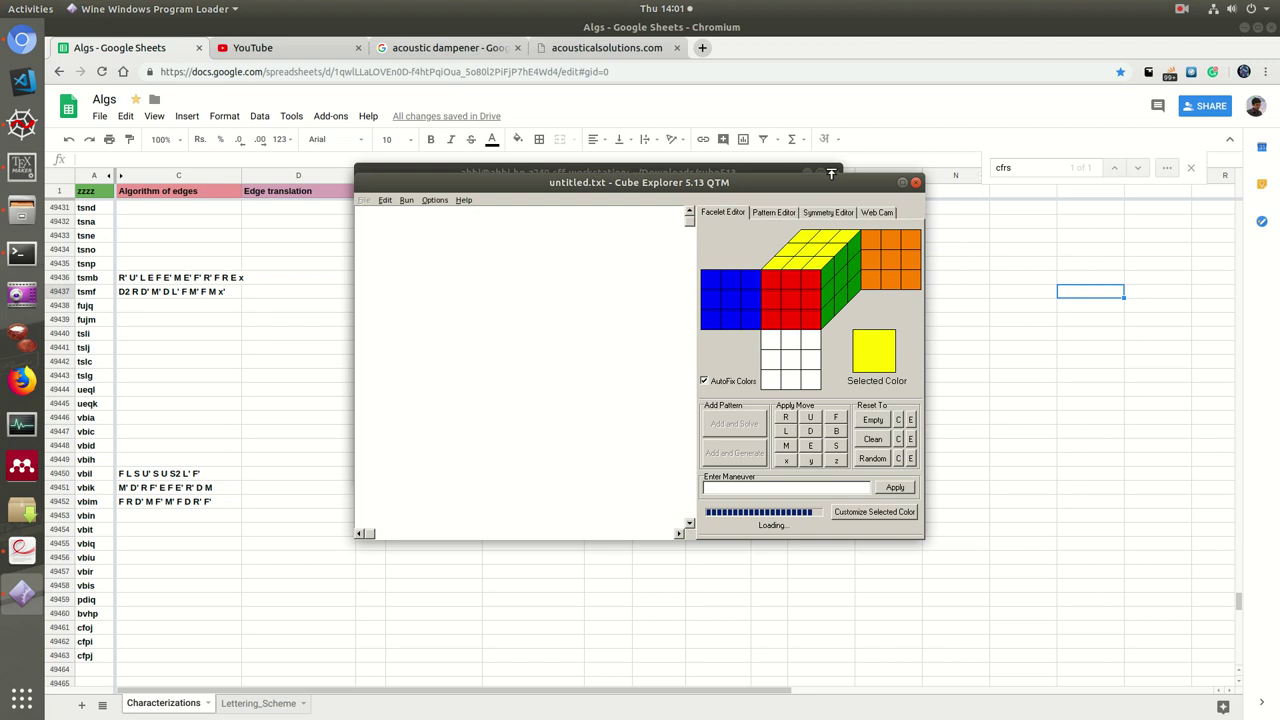
drag(690, 182, 725, 169)
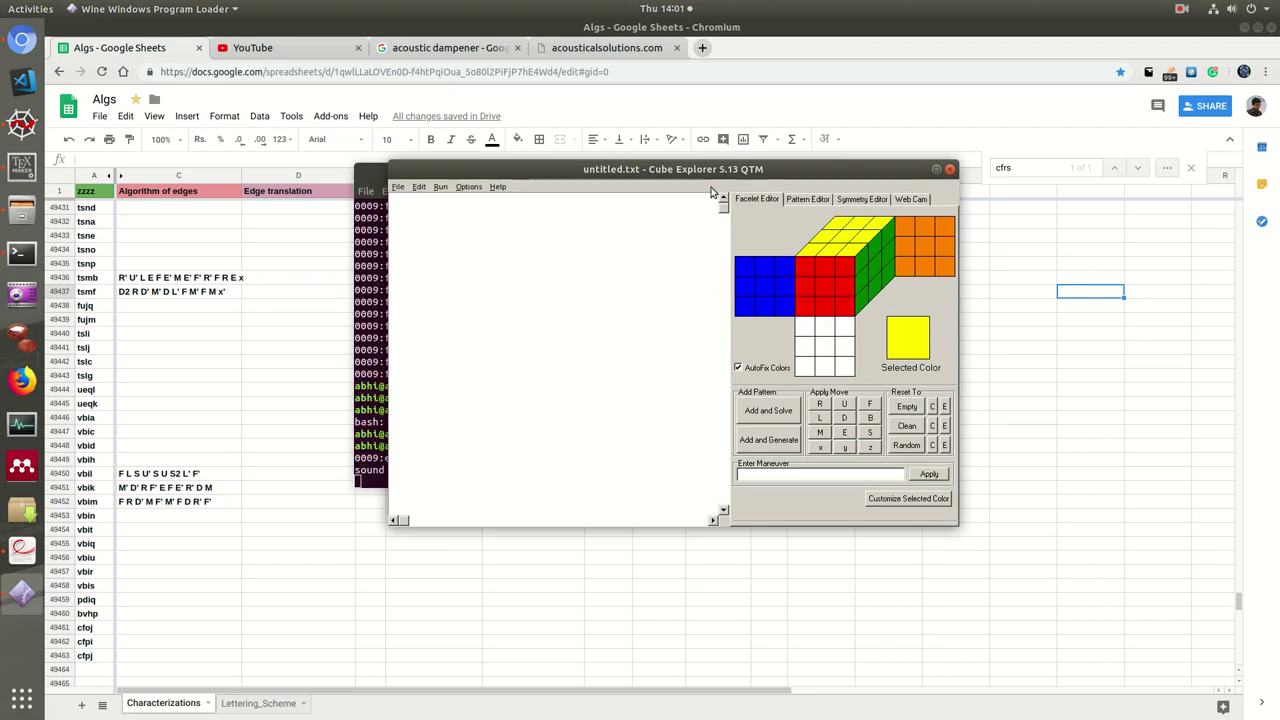
double_click(844, 447)
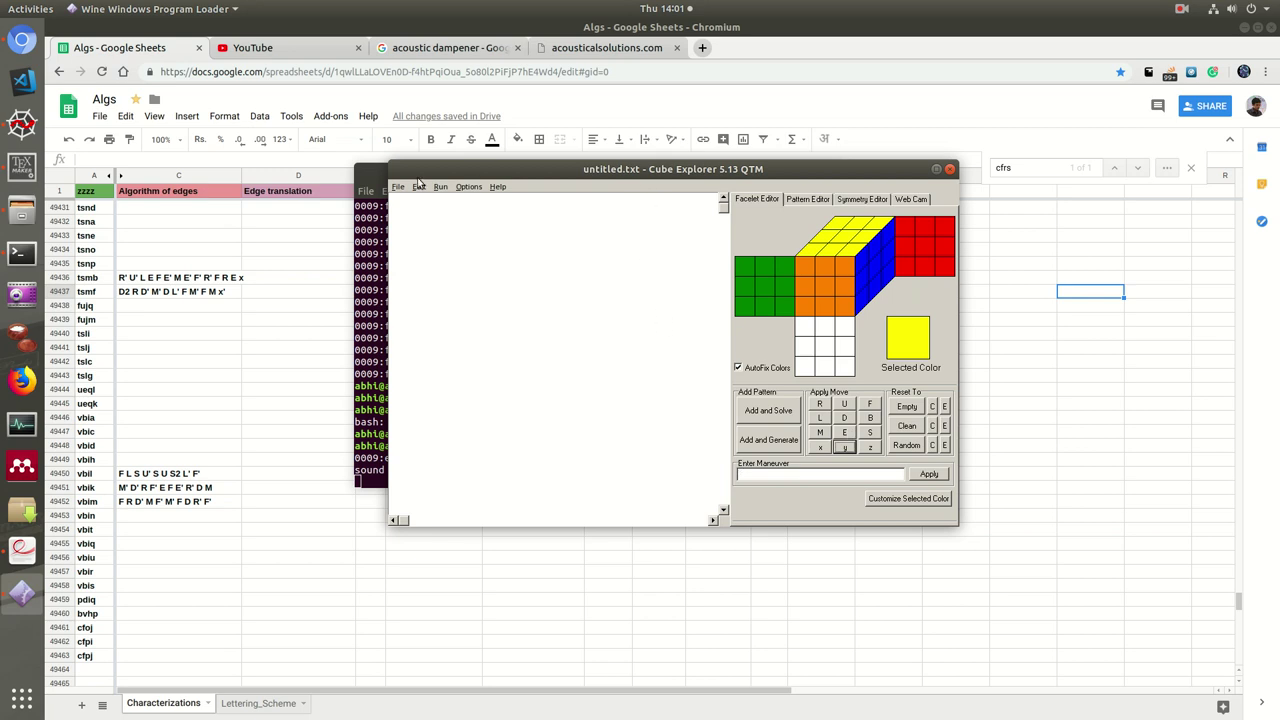
Minimize Terminal, close the acoustics browser tabs, and bring Cube Explorer forward
drag(455, 170, 640, 195)
key(super+h)
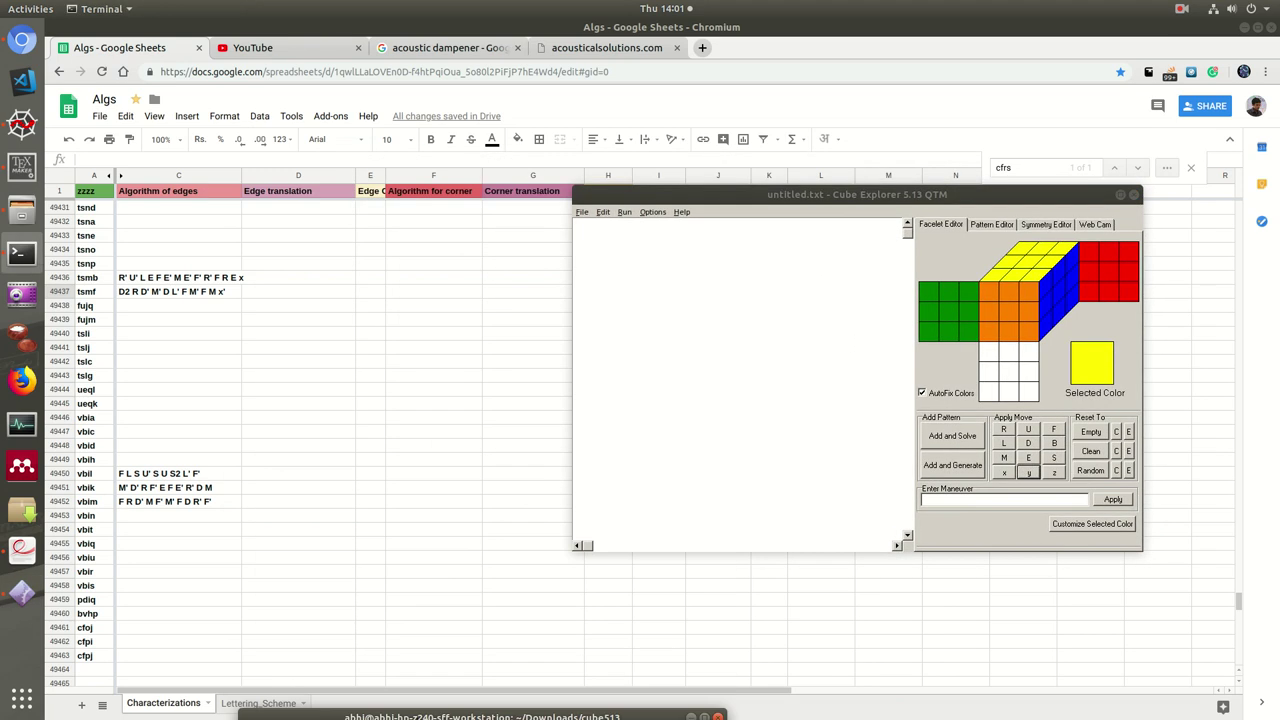
drag(751, 200, 796, 140)
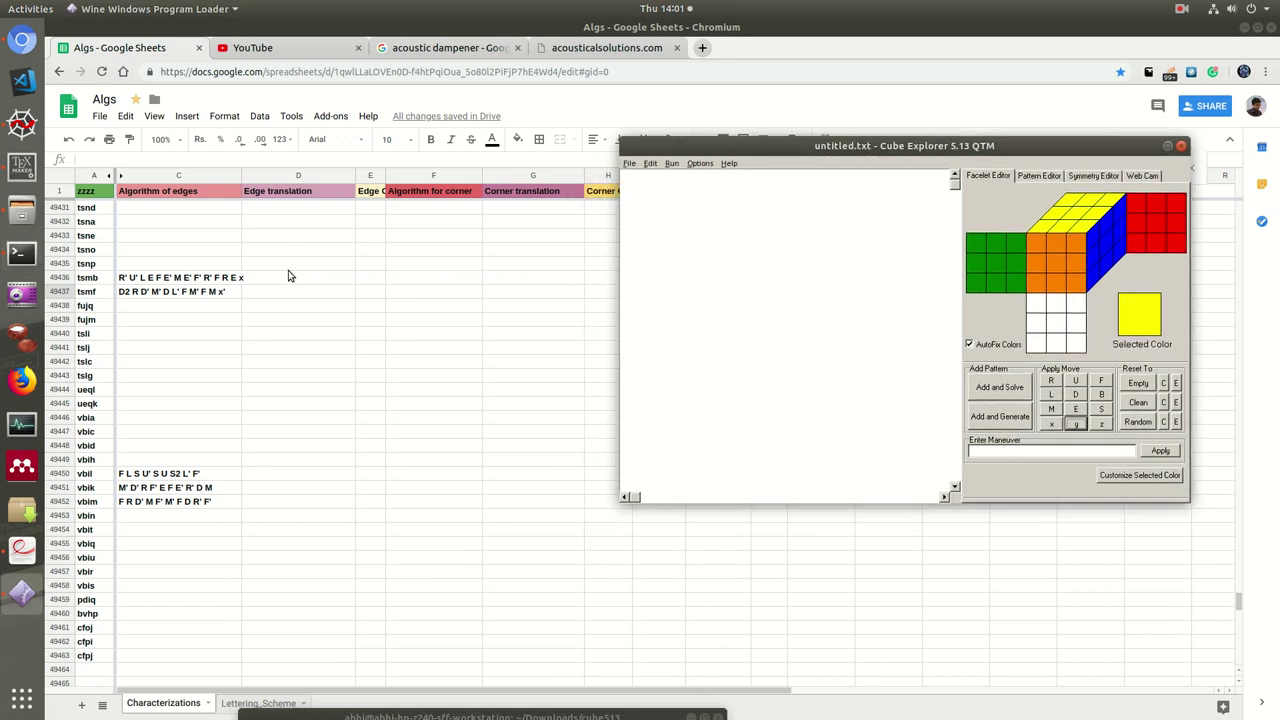
click(521, 47)
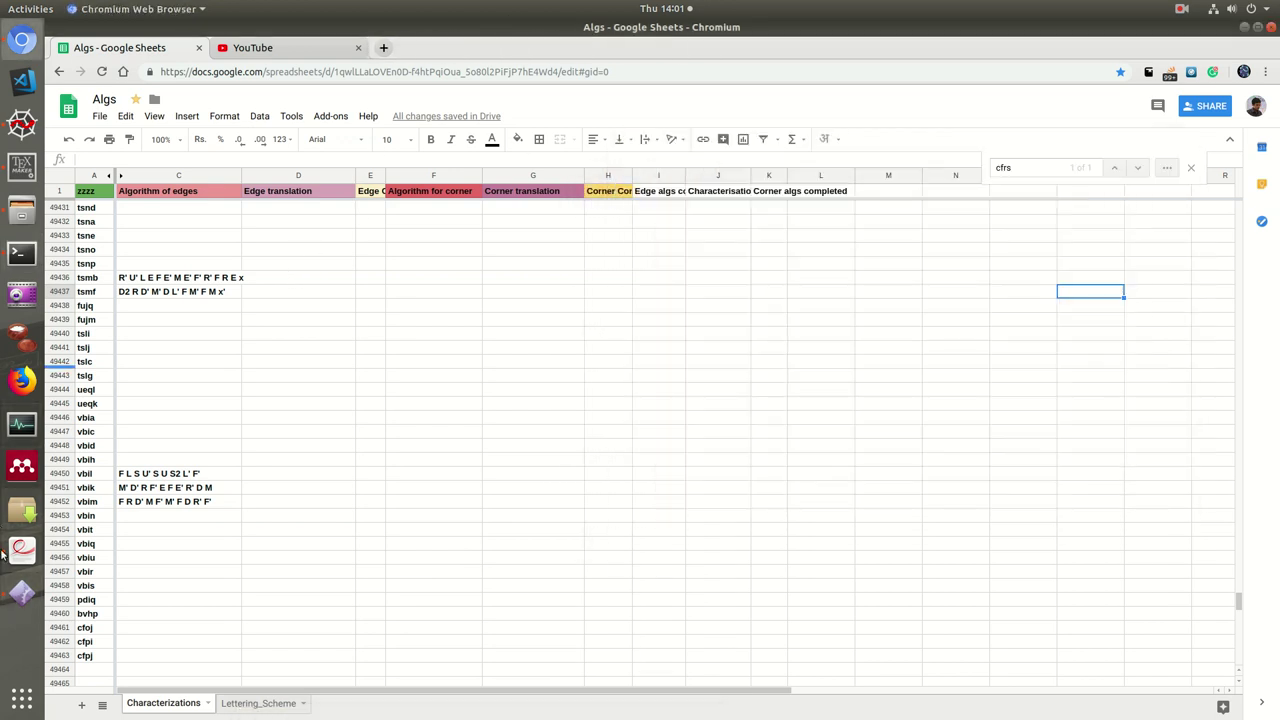
click(22, 593)
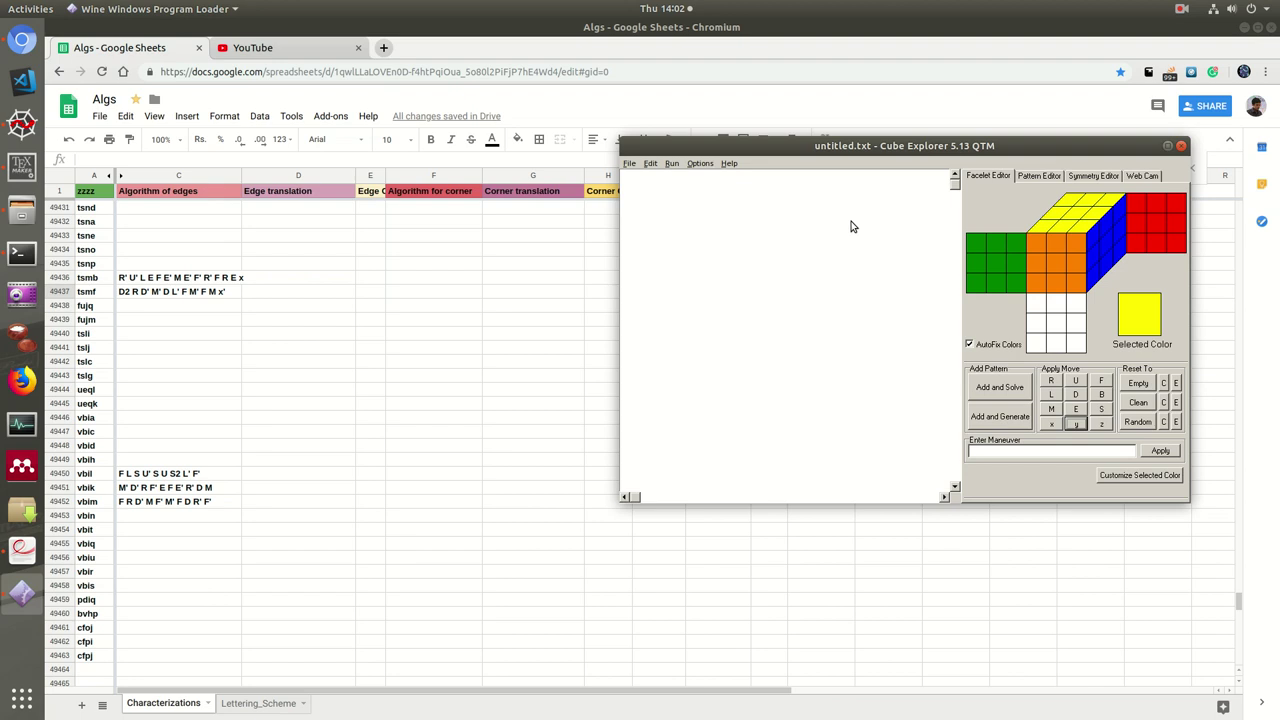
In the Algs sheet, check the empty edge-algorithm cells C49458 through C49463
click(169, 429)
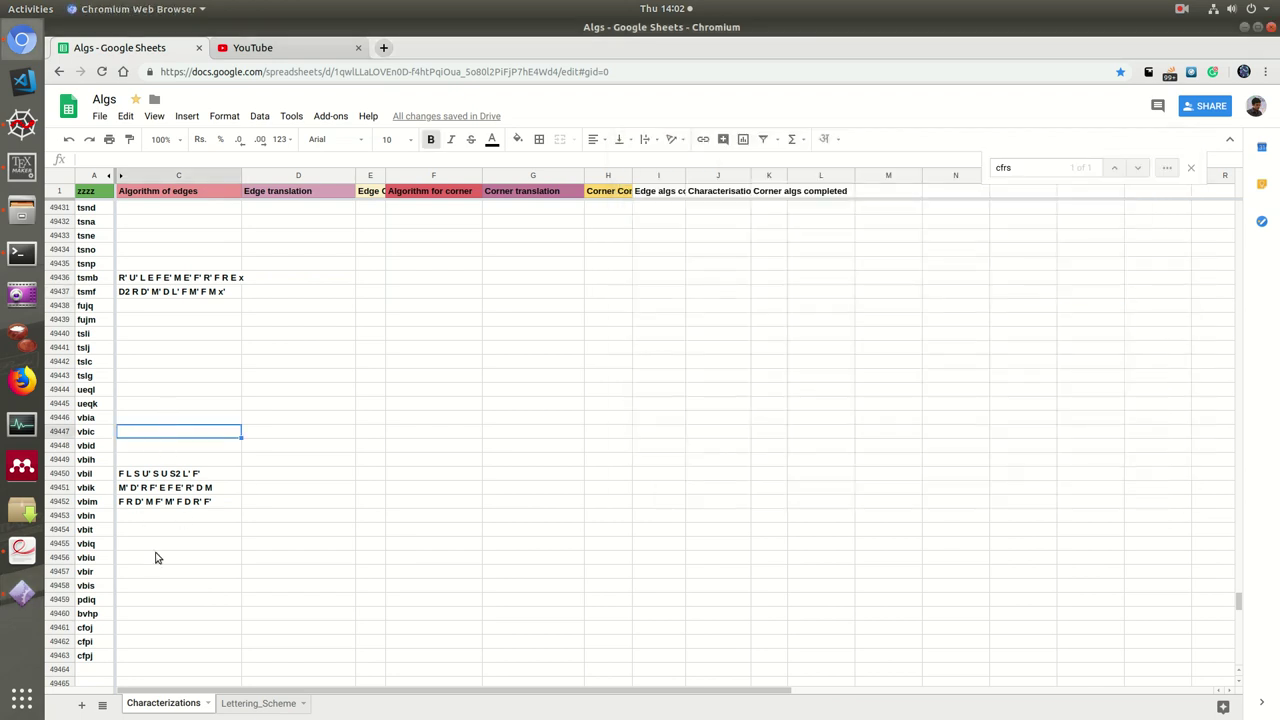
scroll(169, 620, down, 1)
click(169, 599)
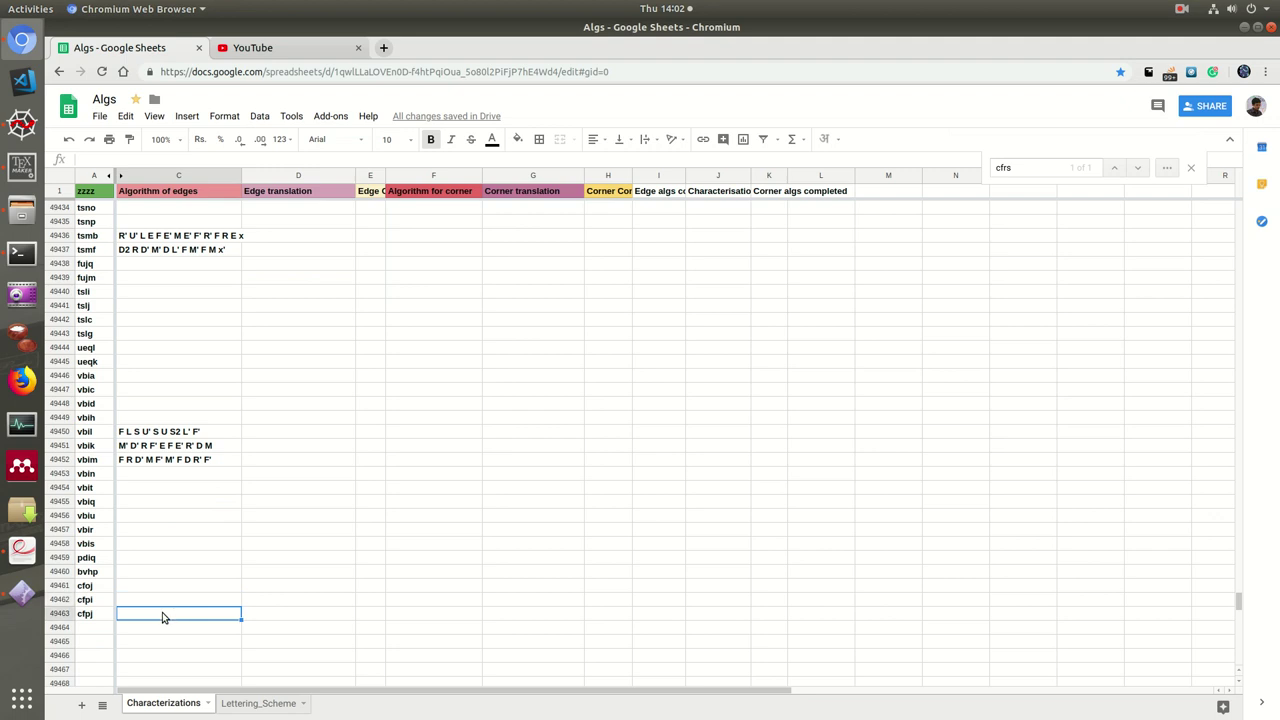
click(167, 560)
click(154, 542)
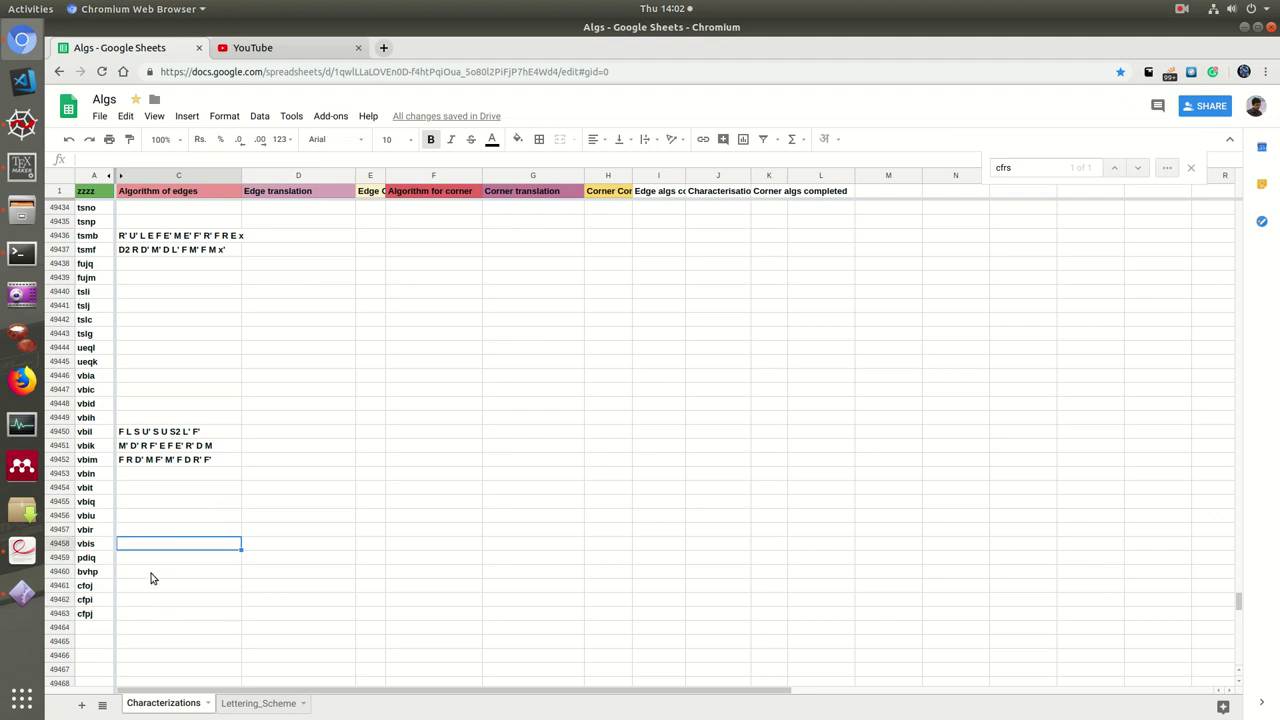
click(151, 575)
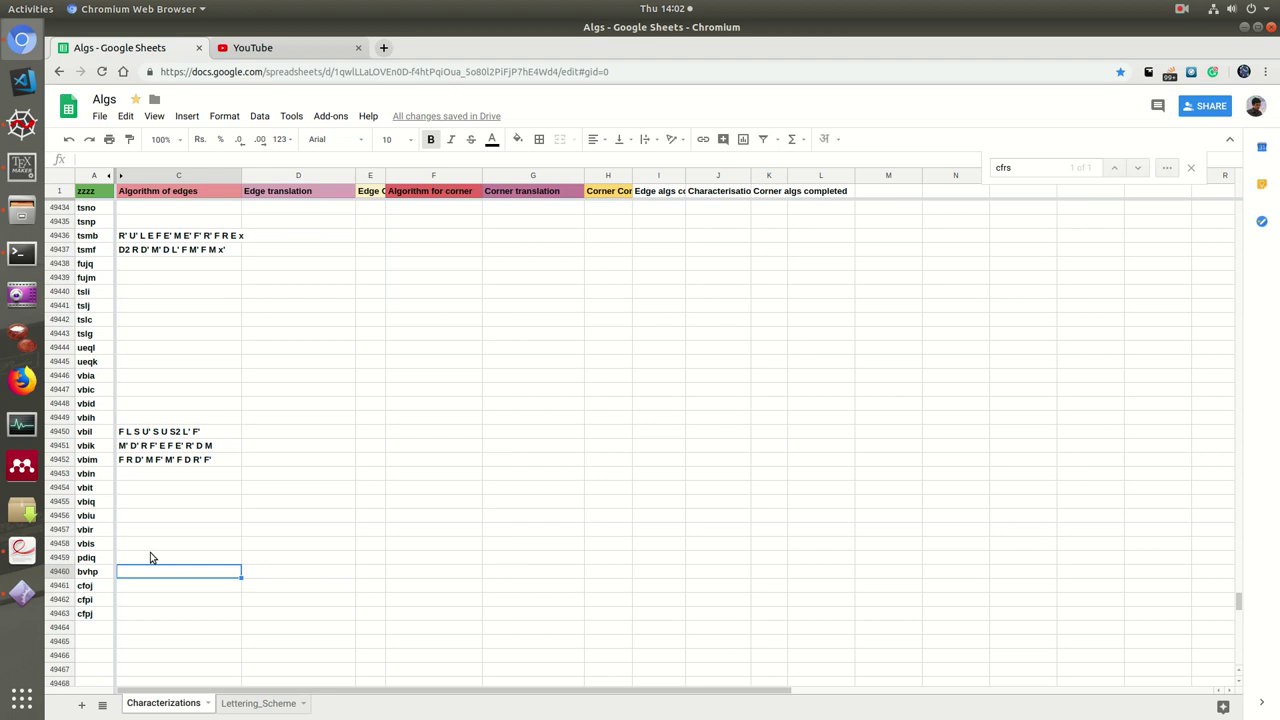
click(168, 548)
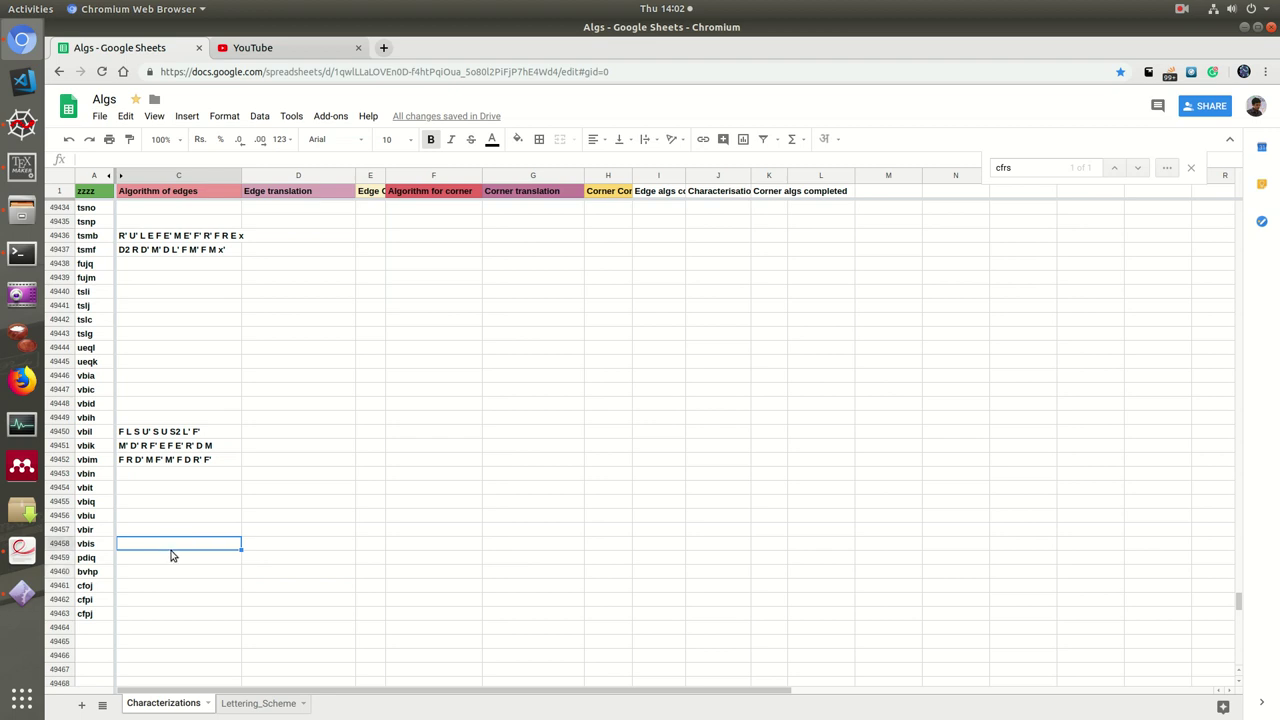
click(147, 615)
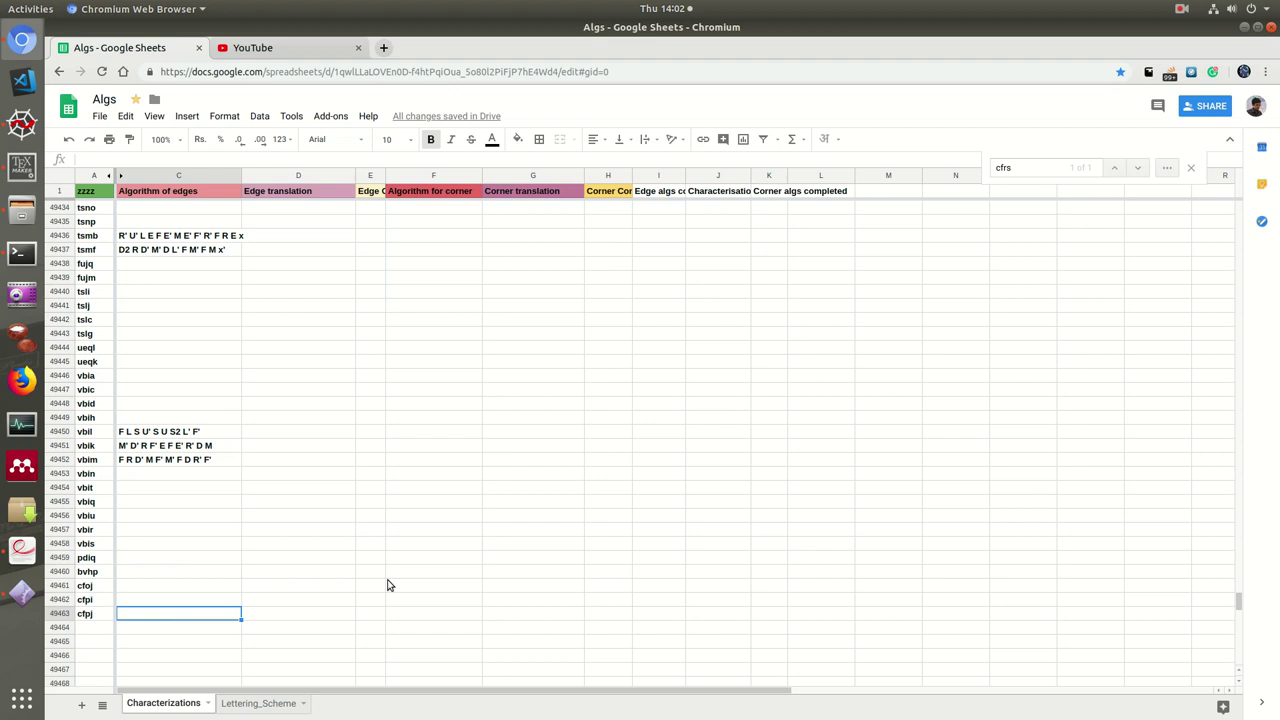
Paint two edge stickers blue and grey out the red and front top-middle facelets
click(23, 596)
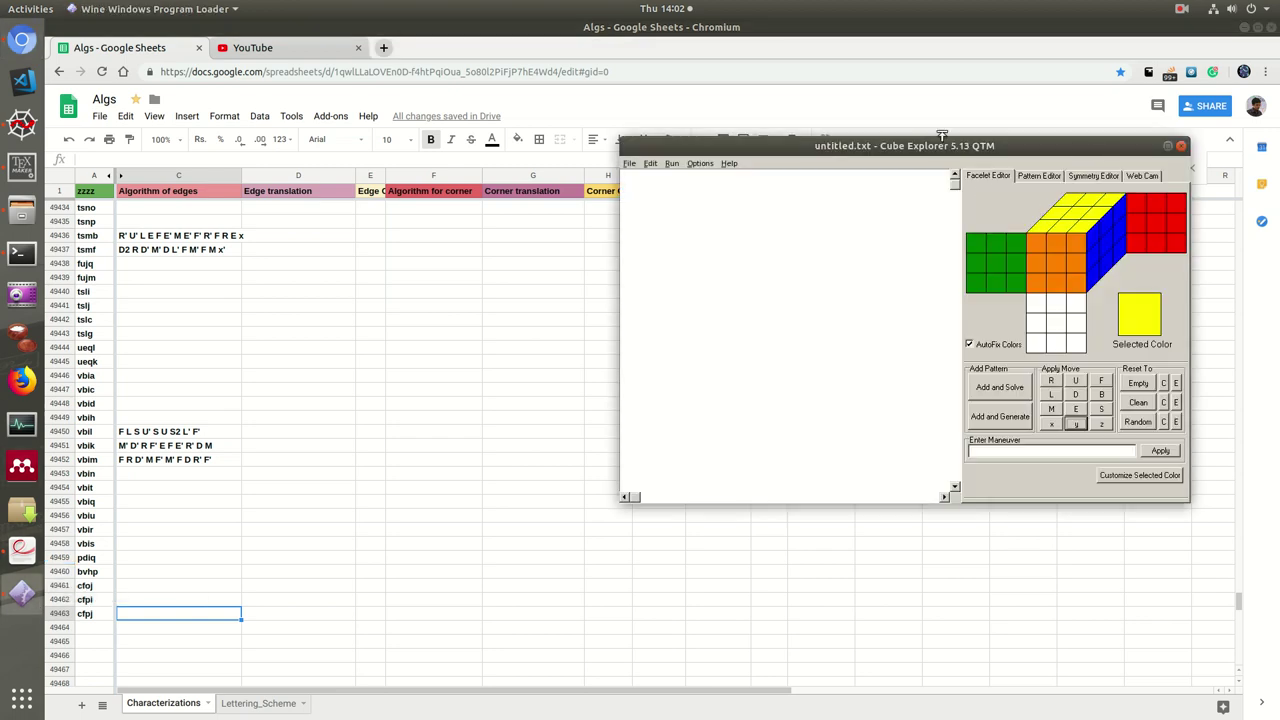
drag(950, 145, 744, 190)
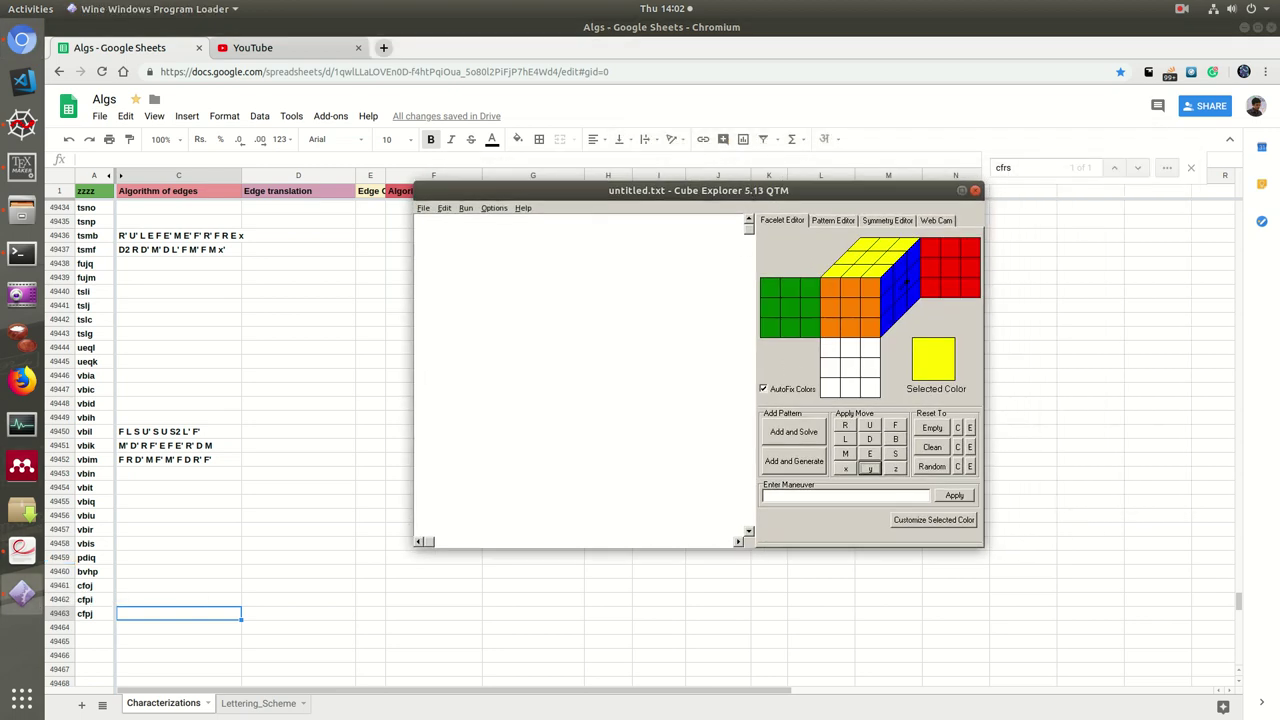
right_click(877, 302)
click(850, 327)
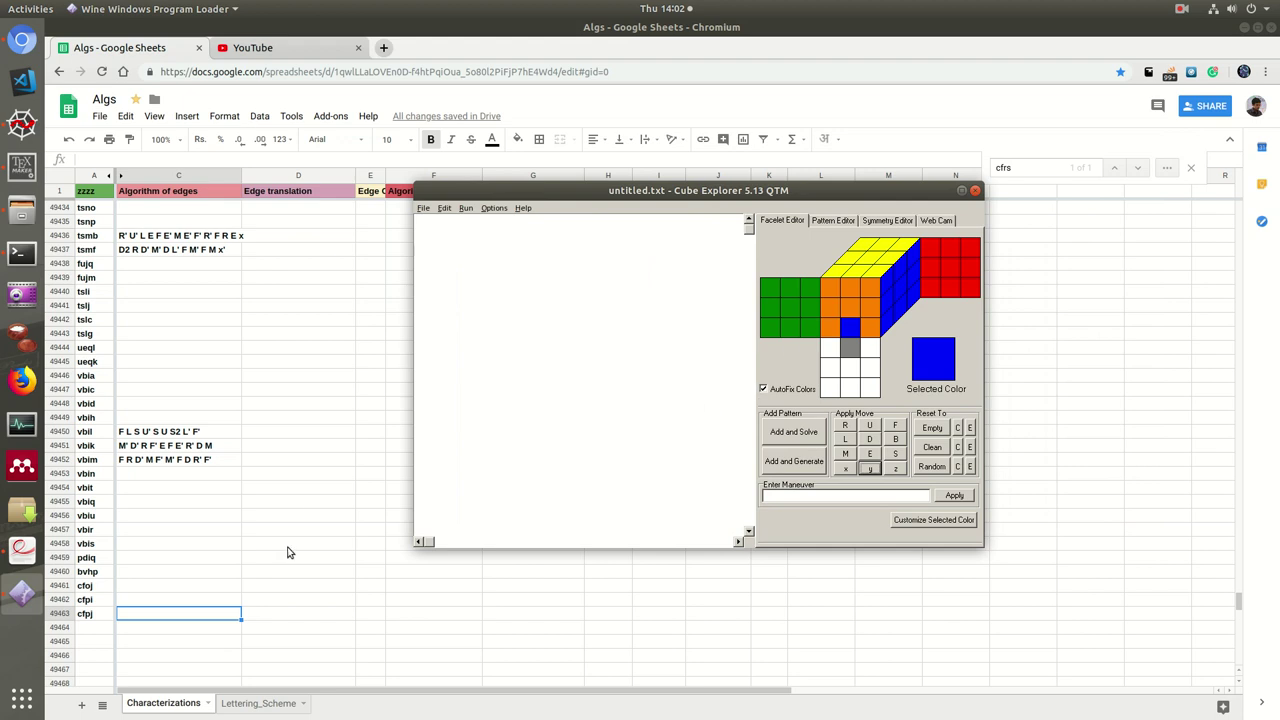
click(955, 243)
click(884, 244)
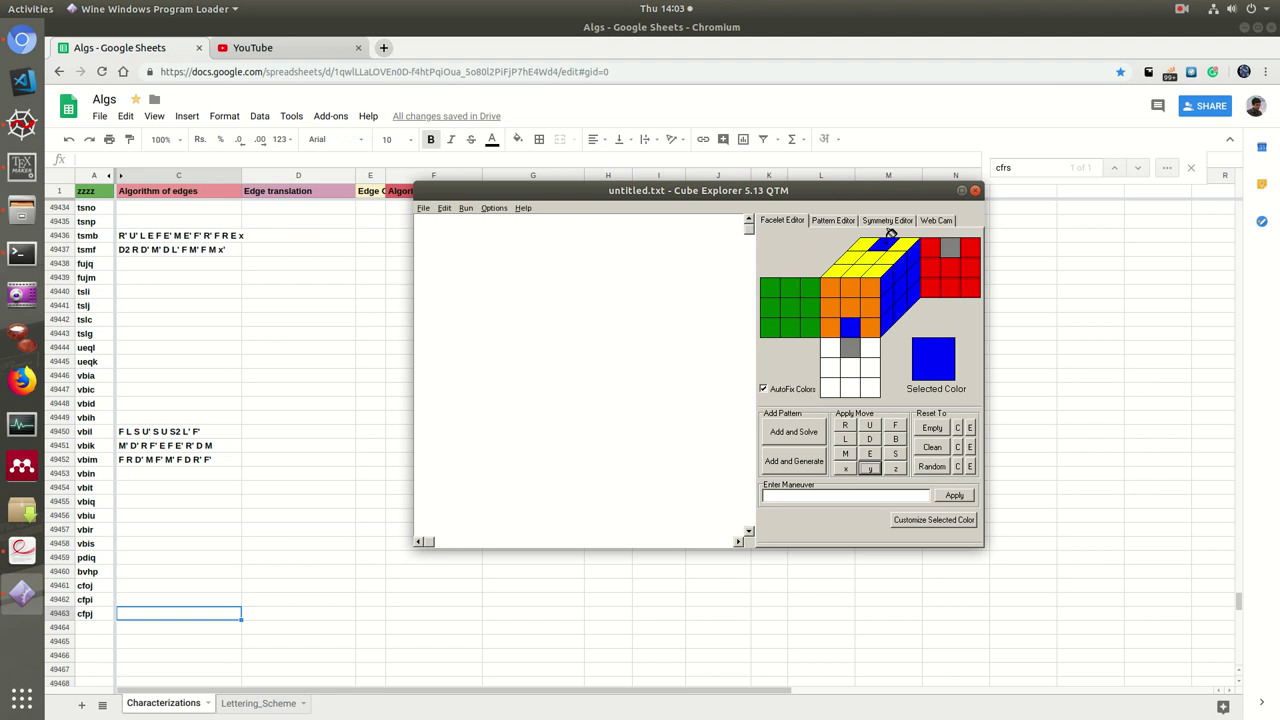
click(851, 285)
Paint the left middle-right sticker white, red top-middle orange, and a top sticker red
right_click(851, 369)
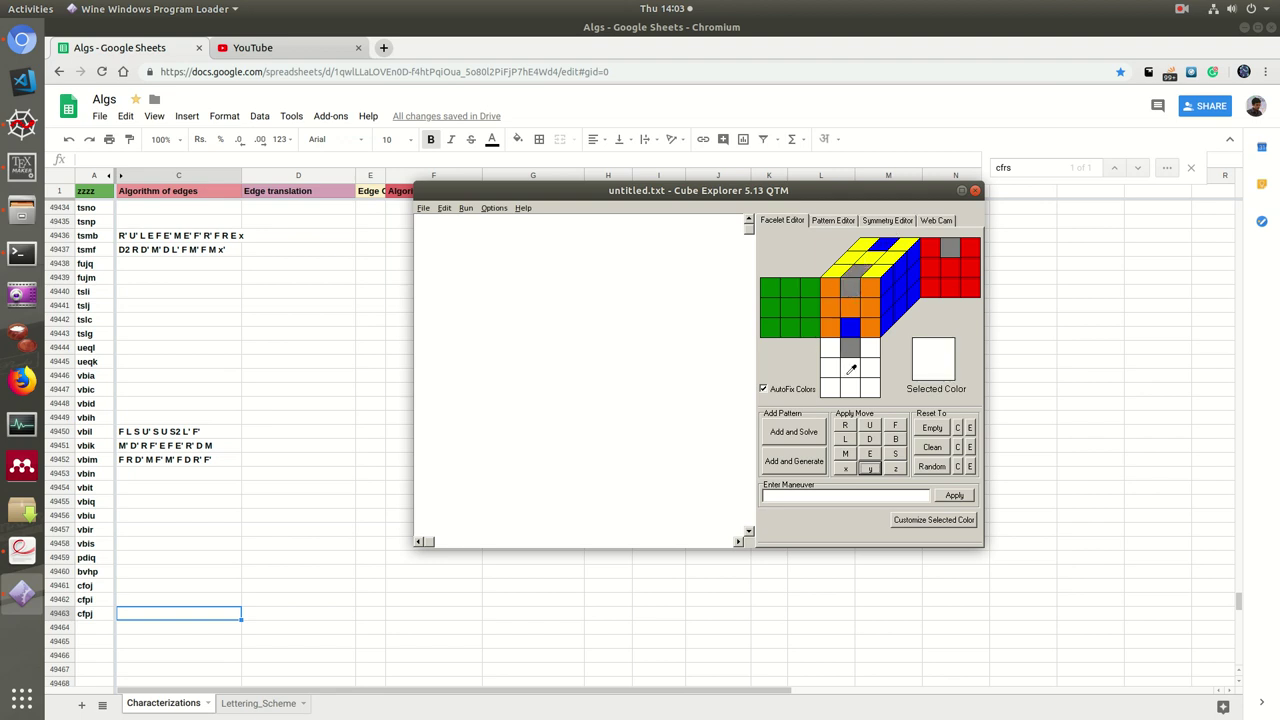
click(812, 304)
right_click(872, 302)
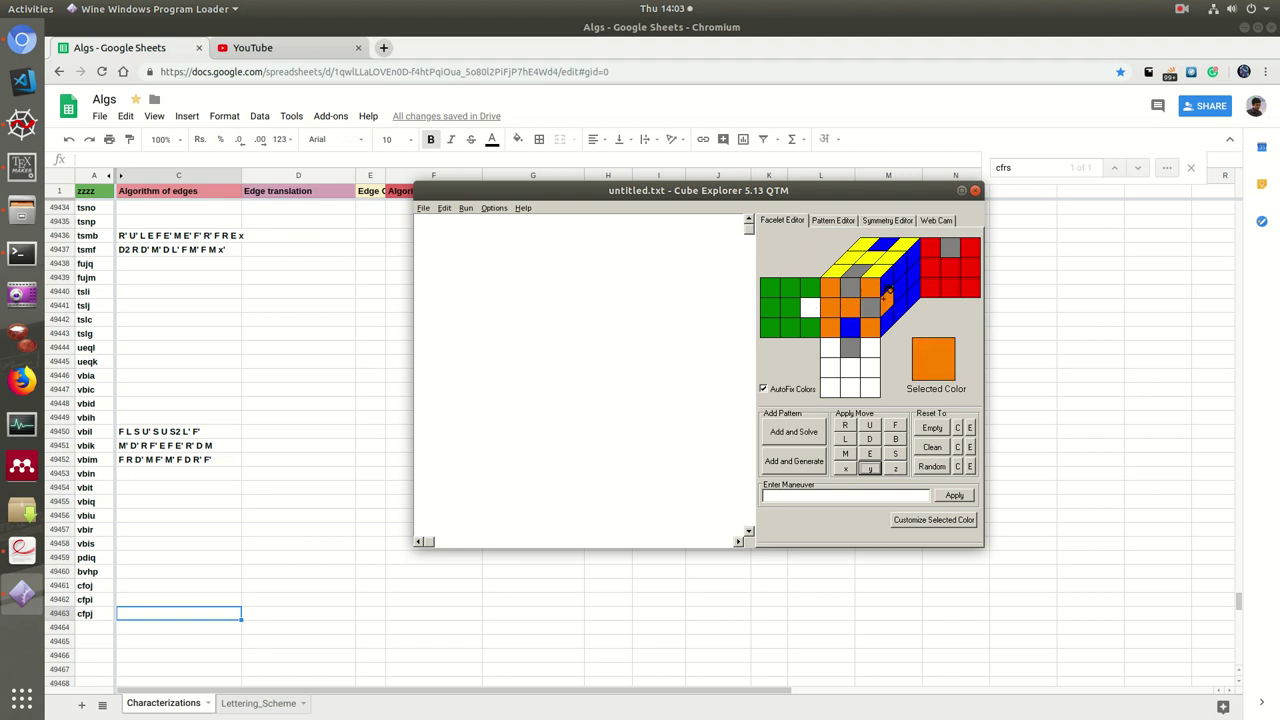
click(950, 244)
right_click(878, 254)
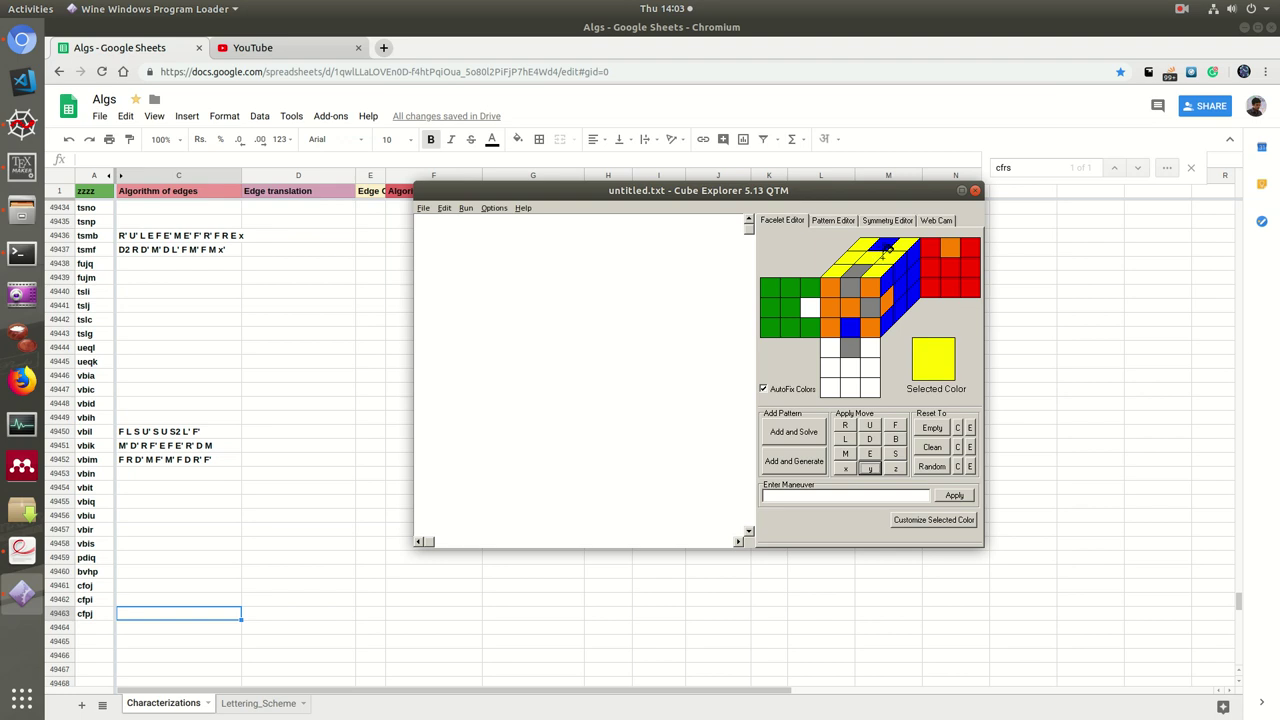
right_click(938, 254)
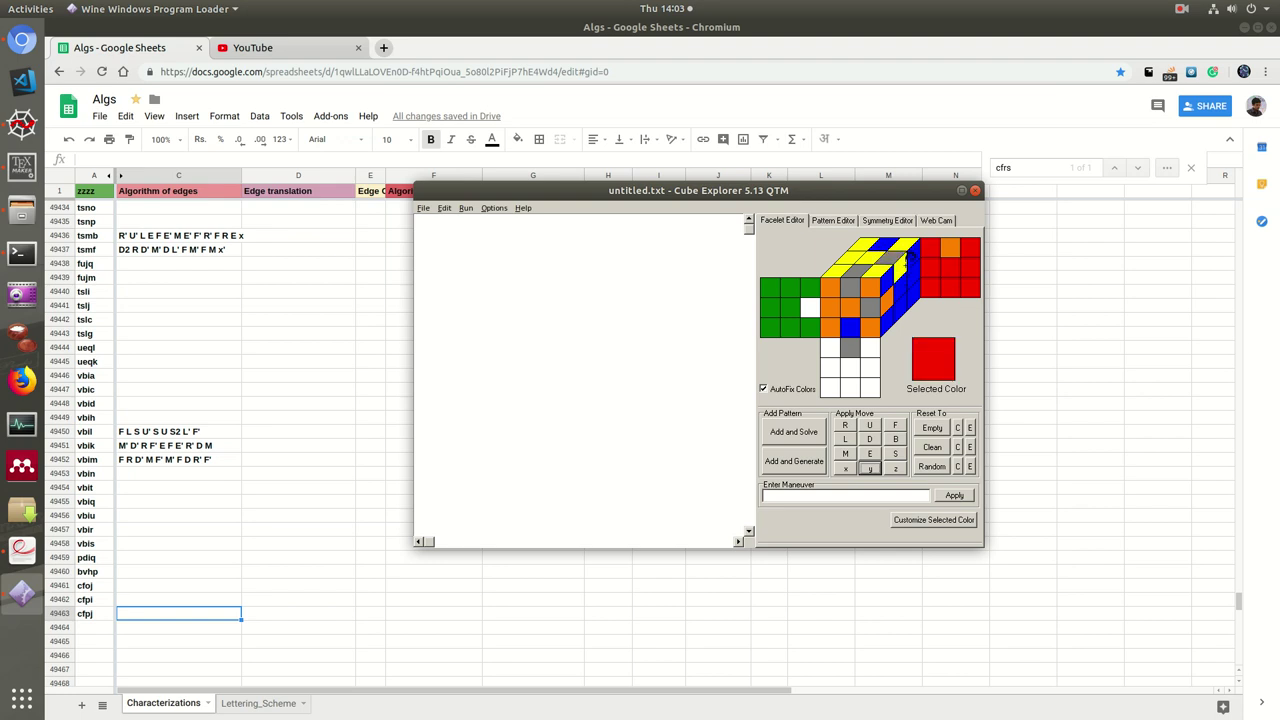
click(890, 253)
Paint a front-right facelet green and the bottom face's top-centre facelet yellow
right_click(790, 300)
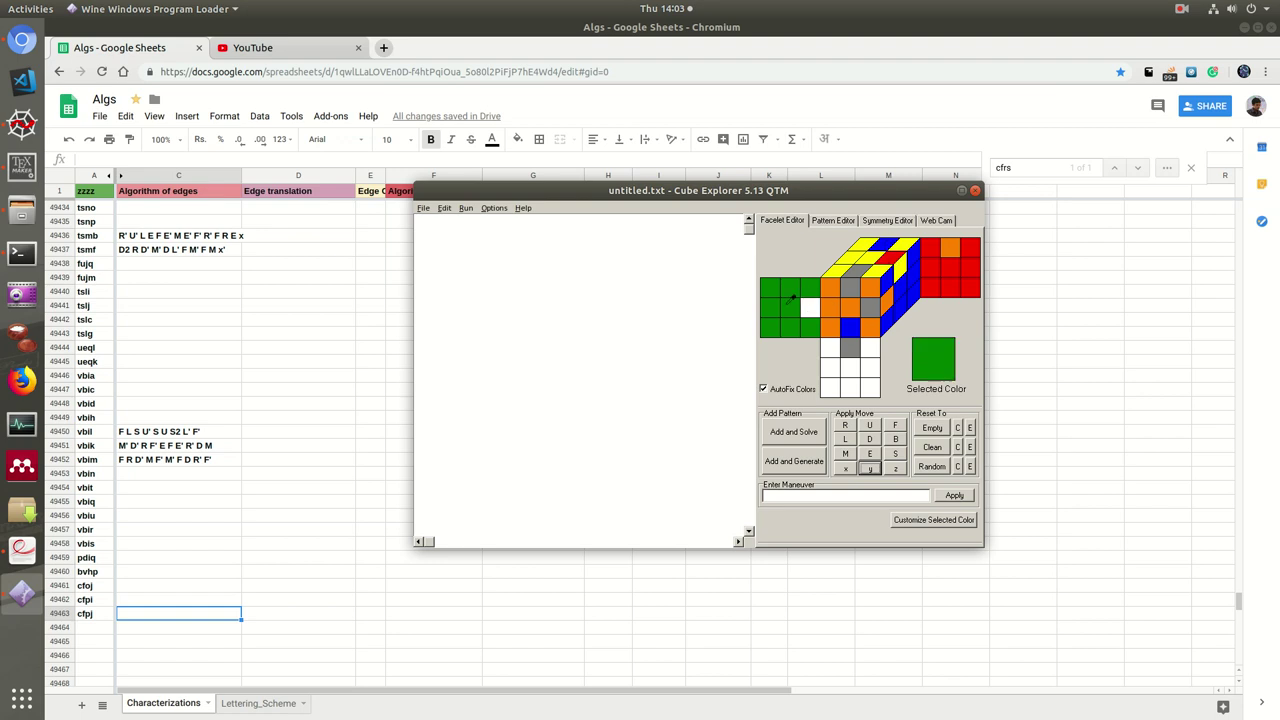
click(870, 303)
click(870, 256)
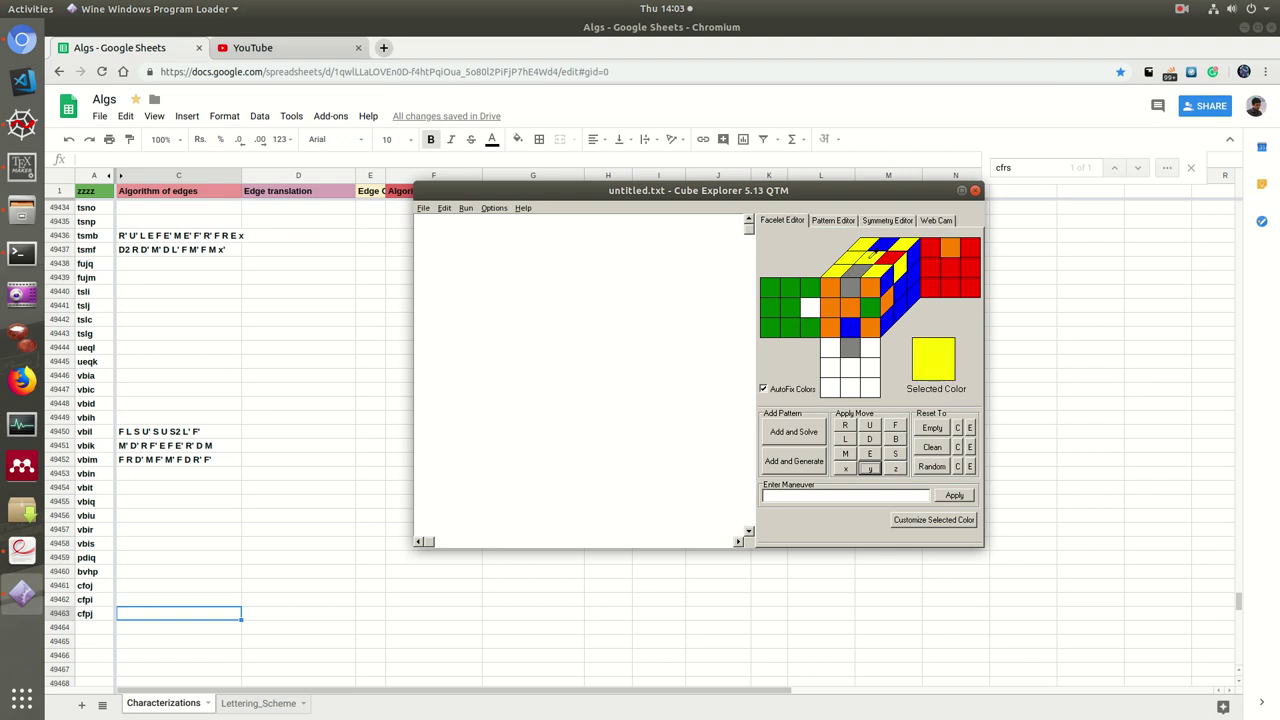
click(851, 346)
Solve the pattern, stop the search at depth 15, and enable Allow Slice Moves
click(795, 432)
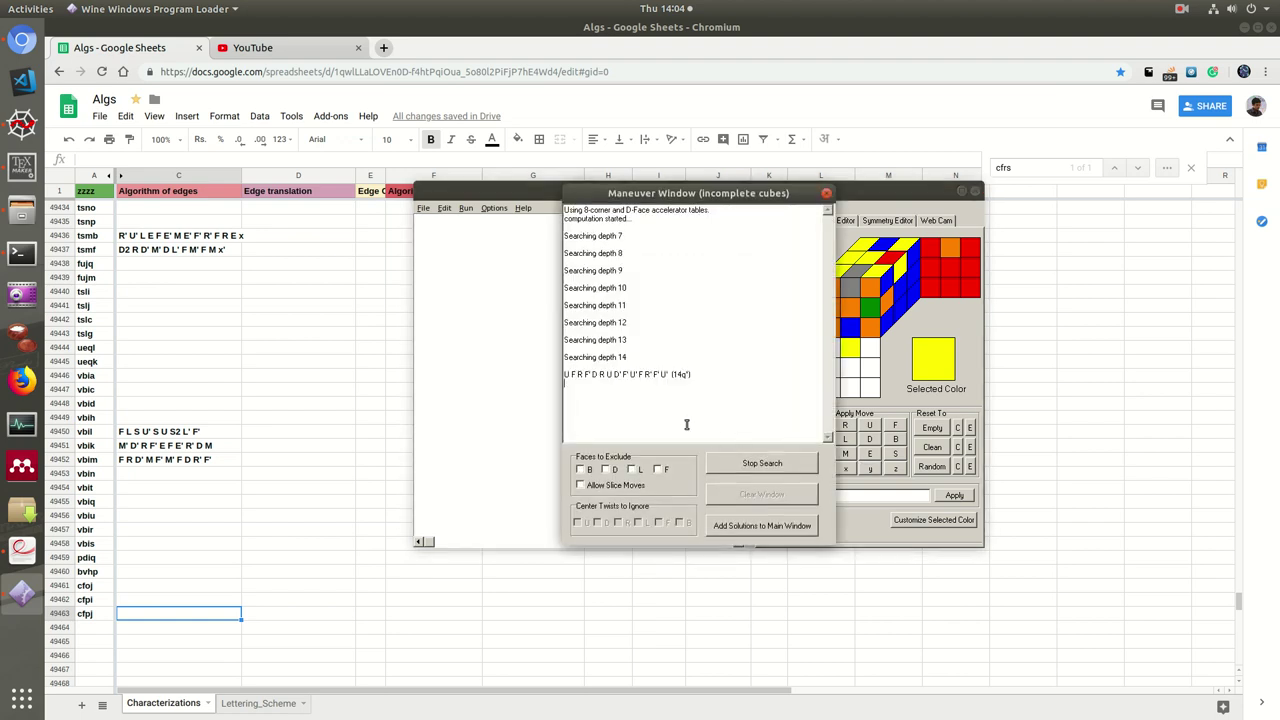
mouse_move(597, 210)
mouse_down()
mouse_move(685, 209)
mouse_move(665, 371)
mouse_up()
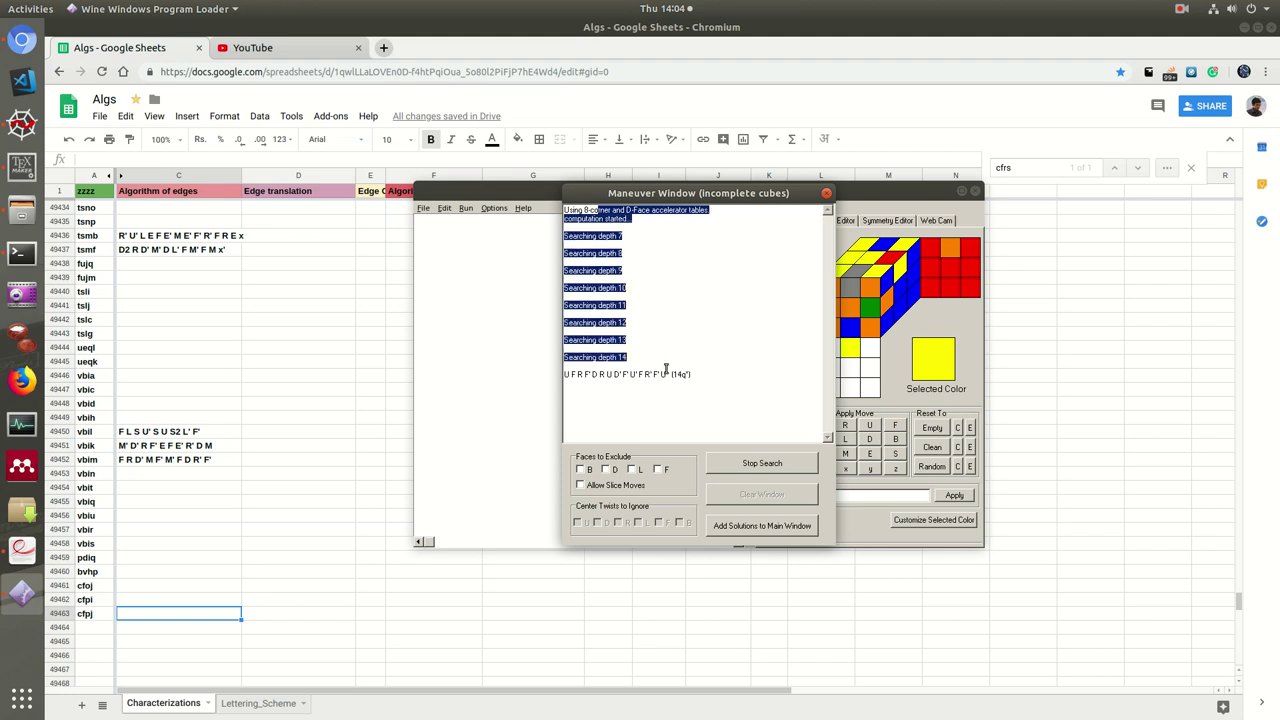
click(680, 375)
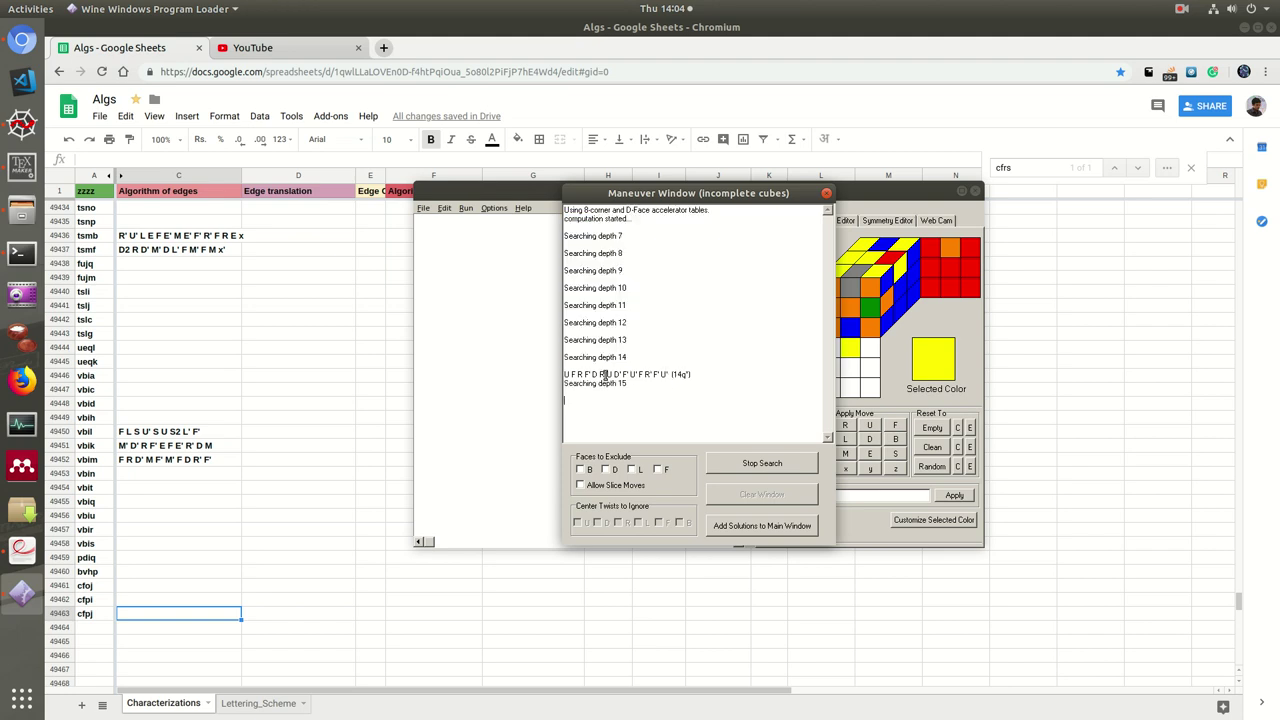
click(748, 464)
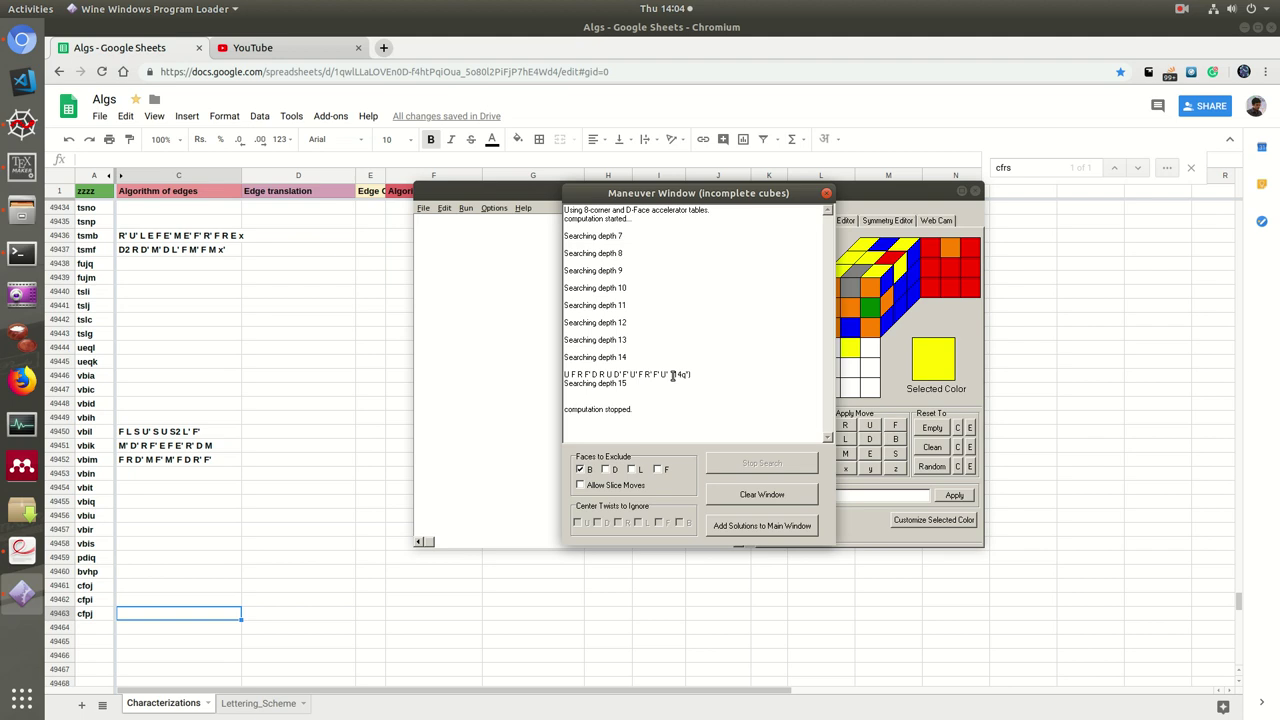
click(580, 486)
click(758, 528)
Re-solve with slice moves, stop the search, and select the fourth 13-move solution
click(829, 194)
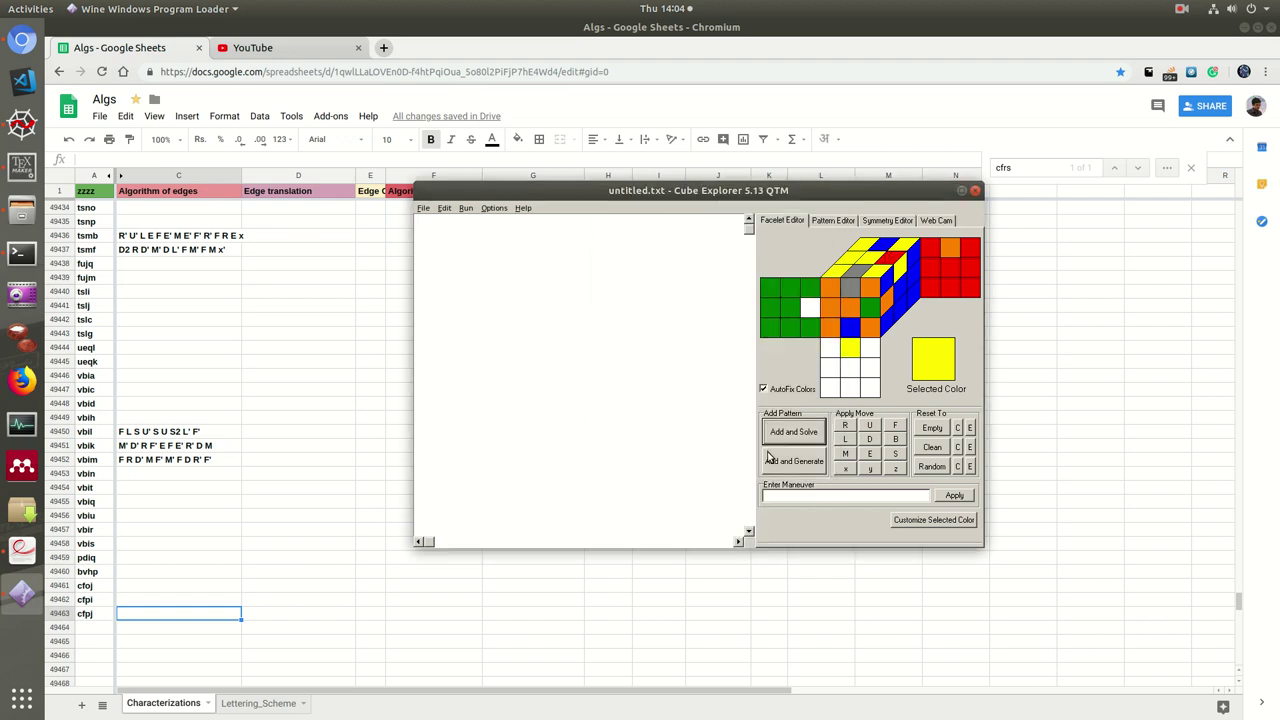
click(806, 434)
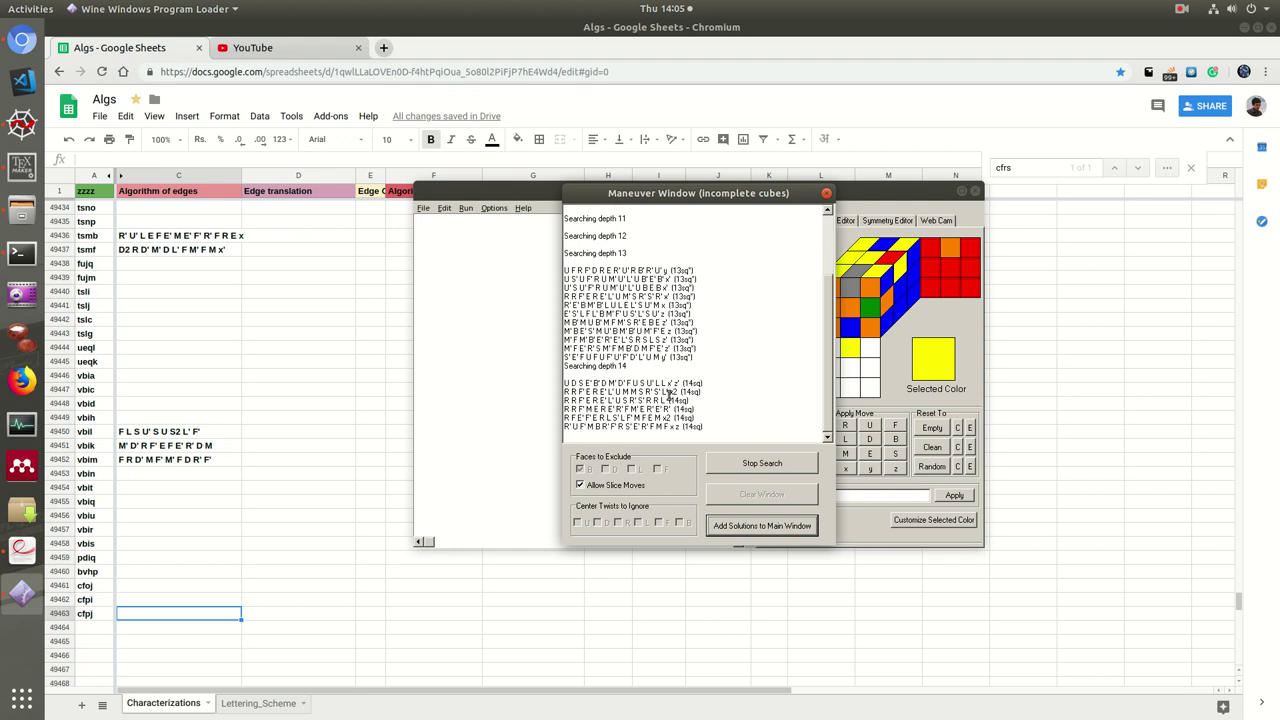
click(752, 459)
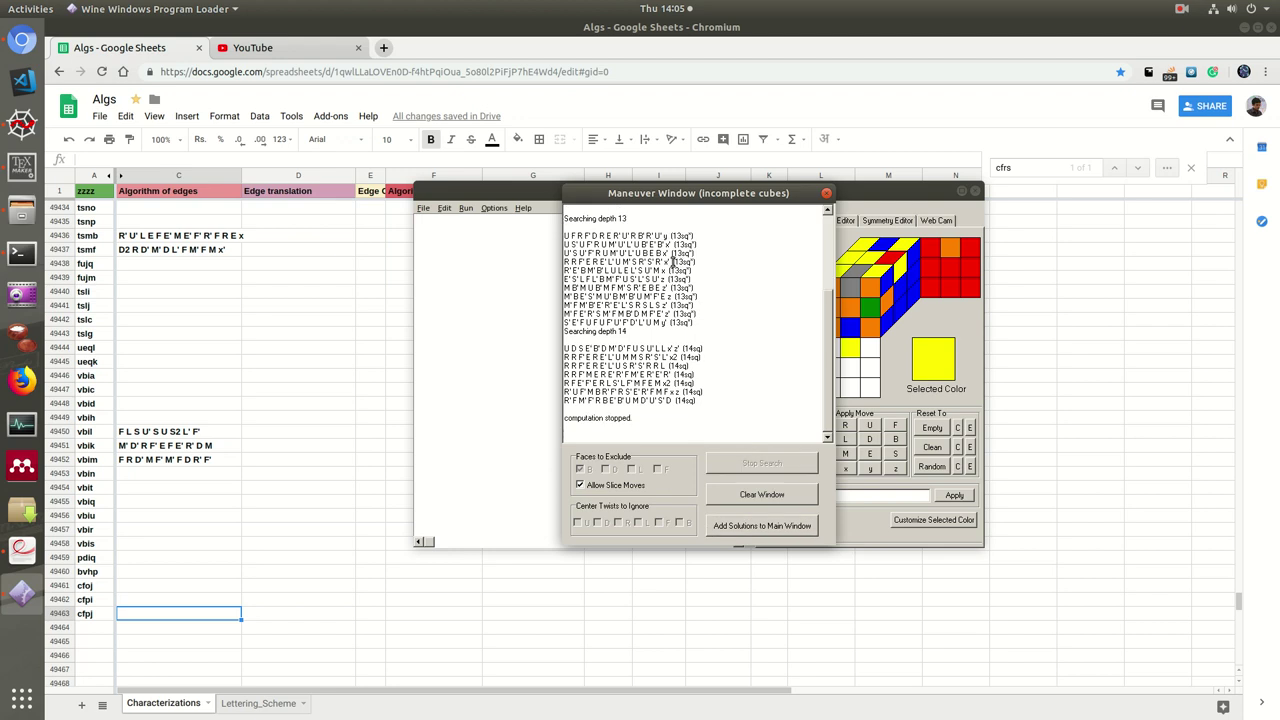
drag(672, 261, 565, 261)
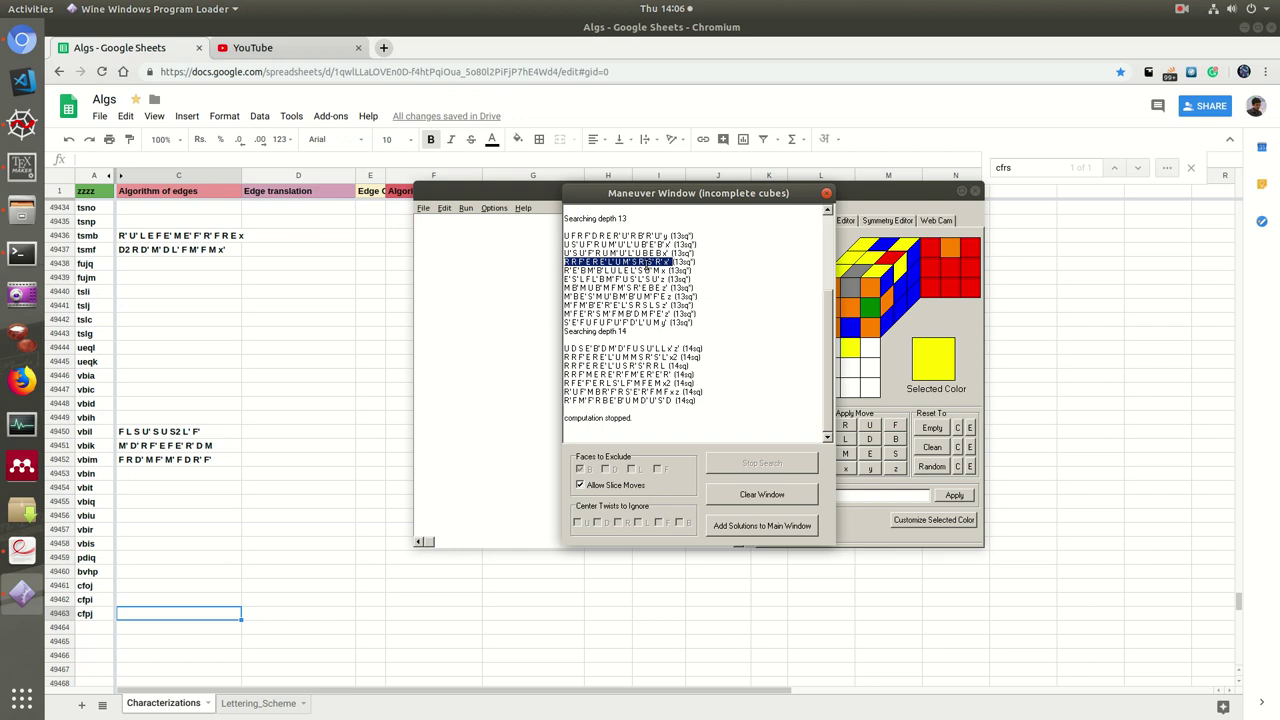
Paste the copied solution as plain text into C49463, changing the opening 'R R' to 'R2'
right_click(650, 264)
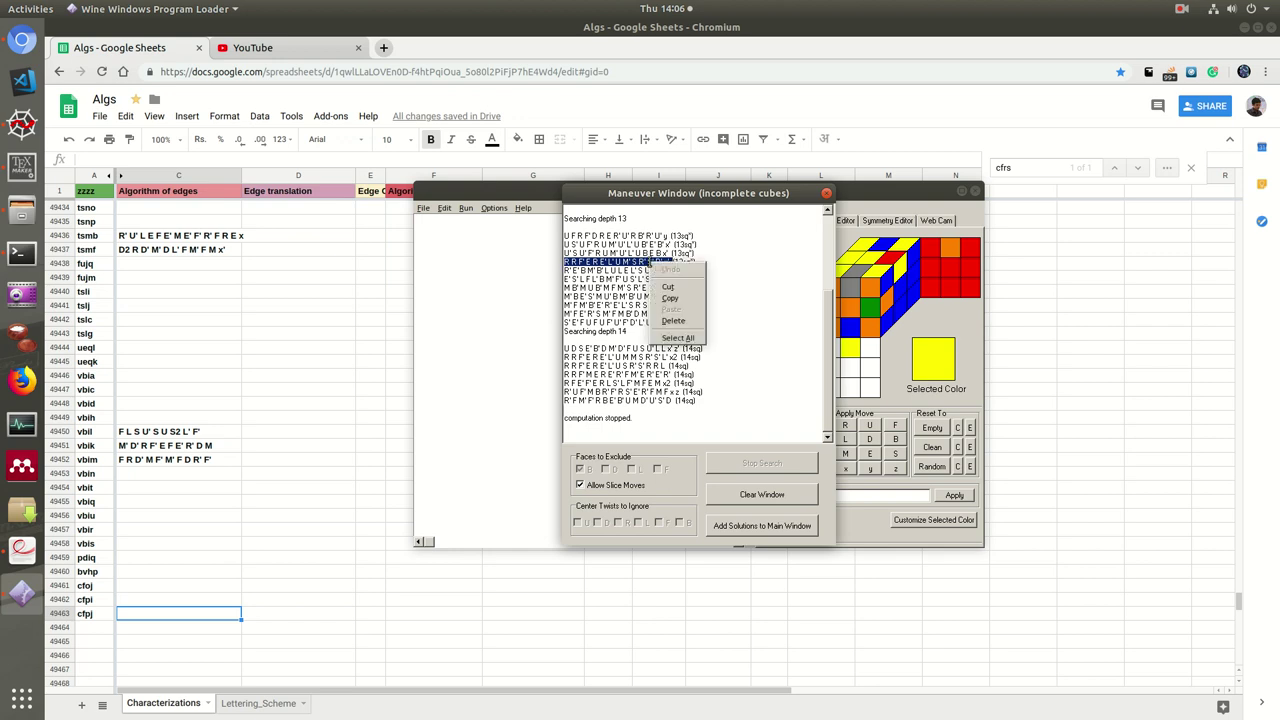
click(683, 298)
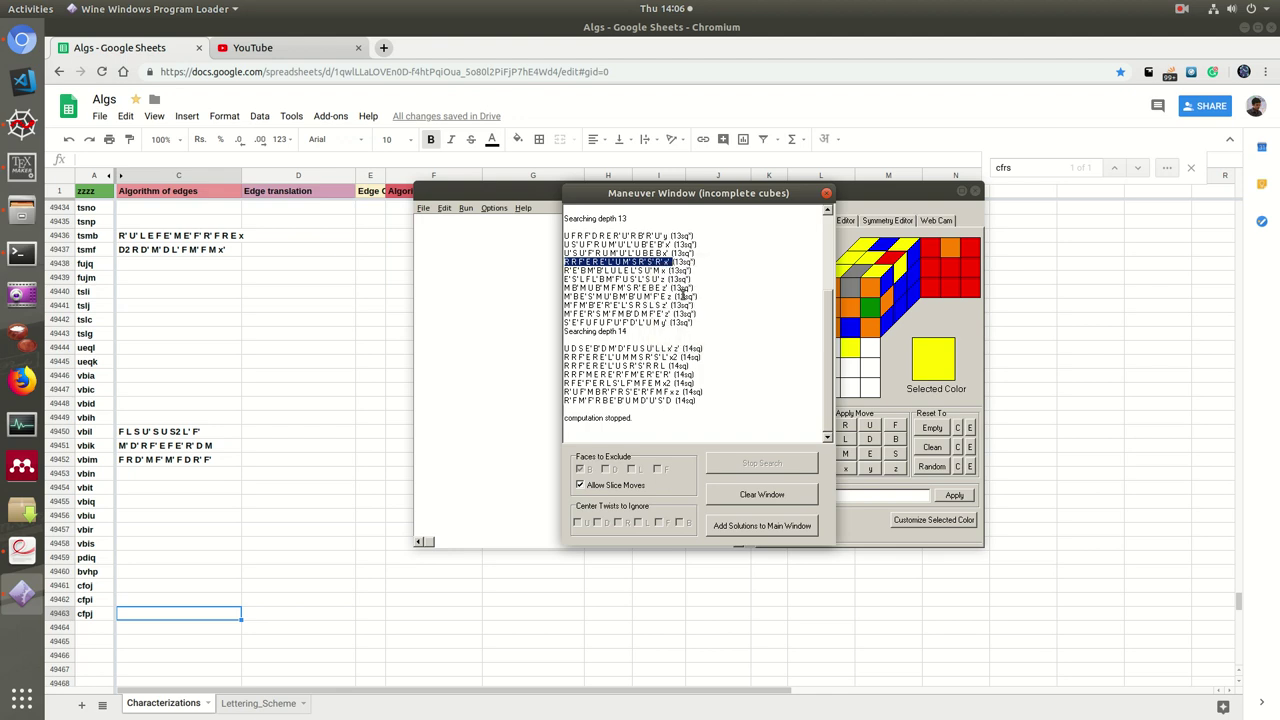
double_click(182, 619)
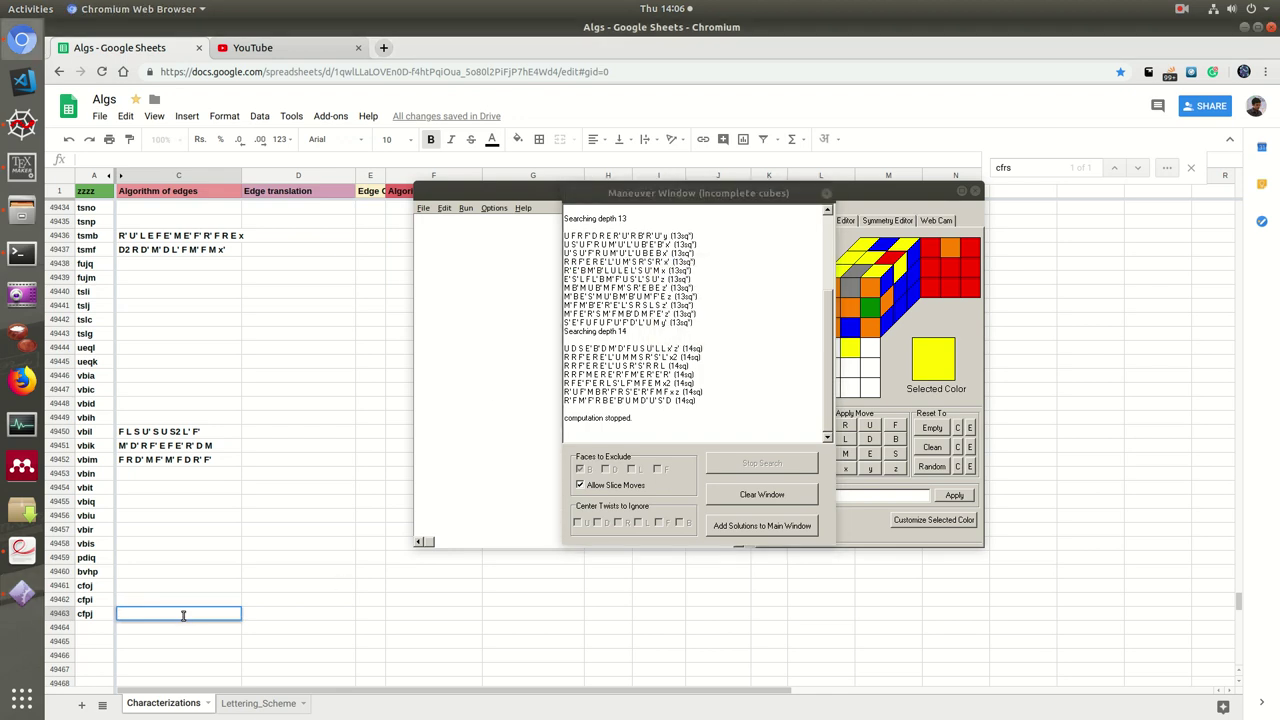
right_click(182, 618)
click(242, 515)
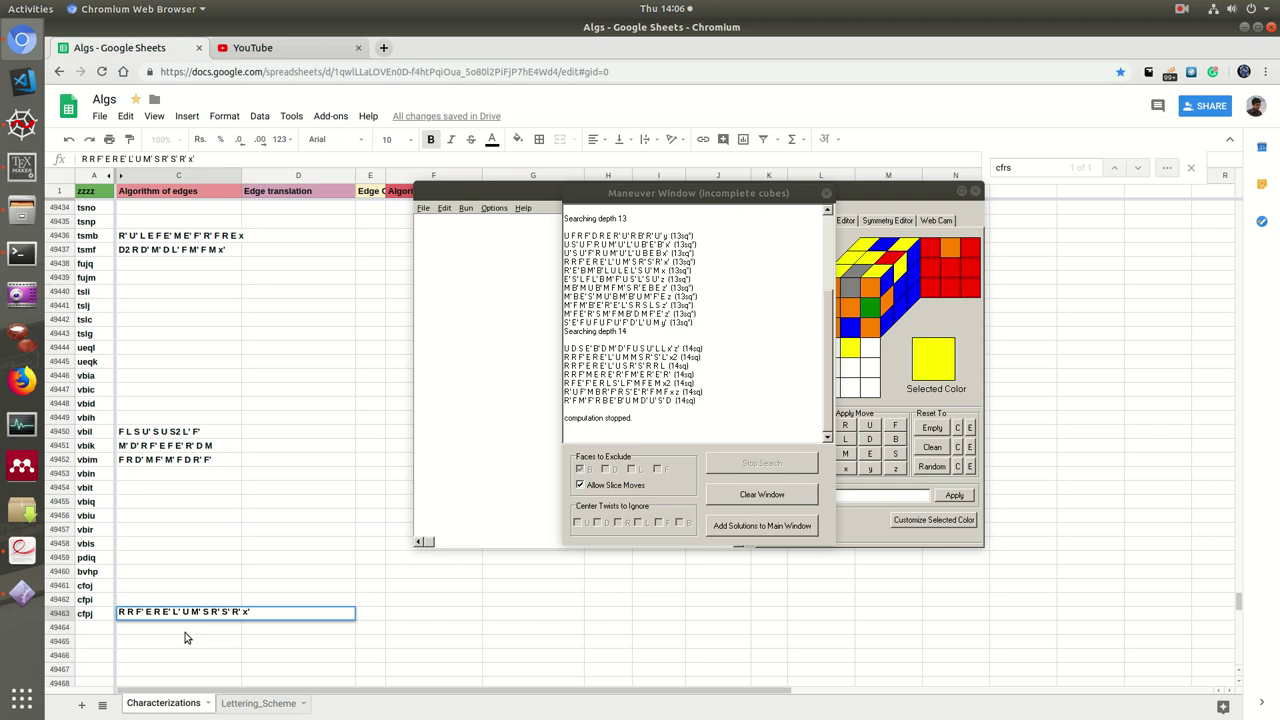
click(131, 611)
key(BackSpace)
key(BackSpace)
text(2)
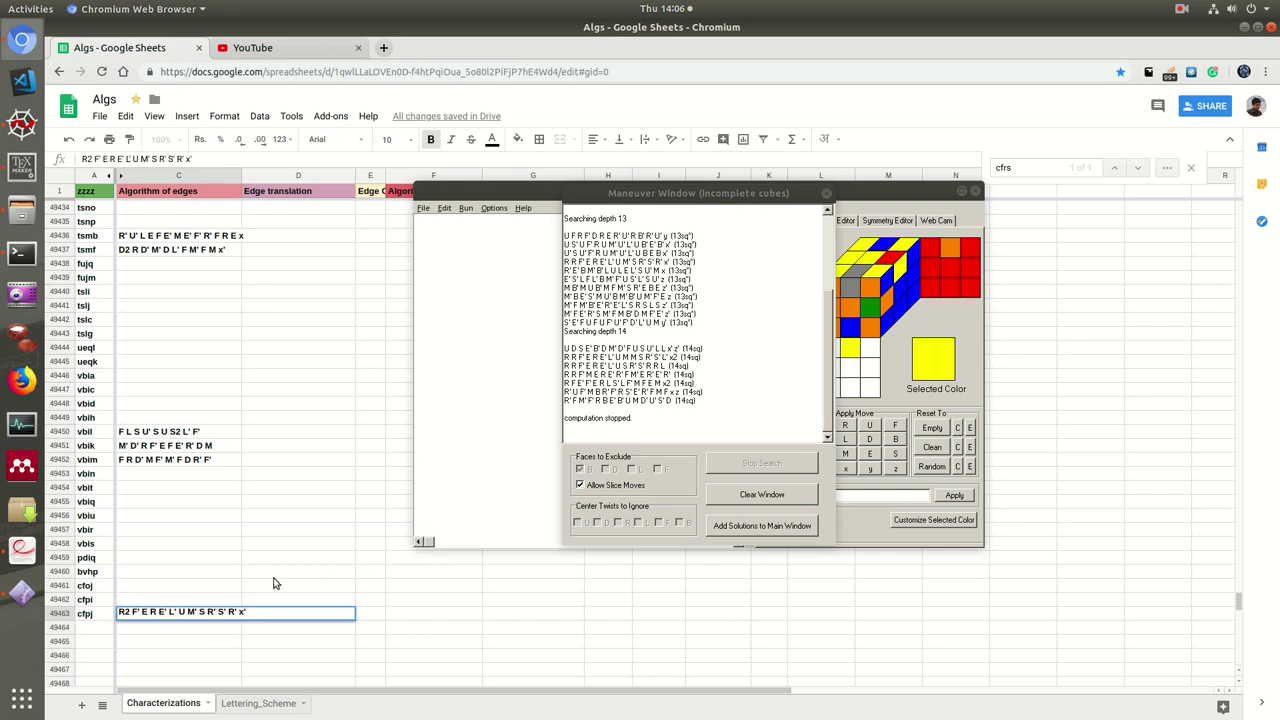
click(300, 573)
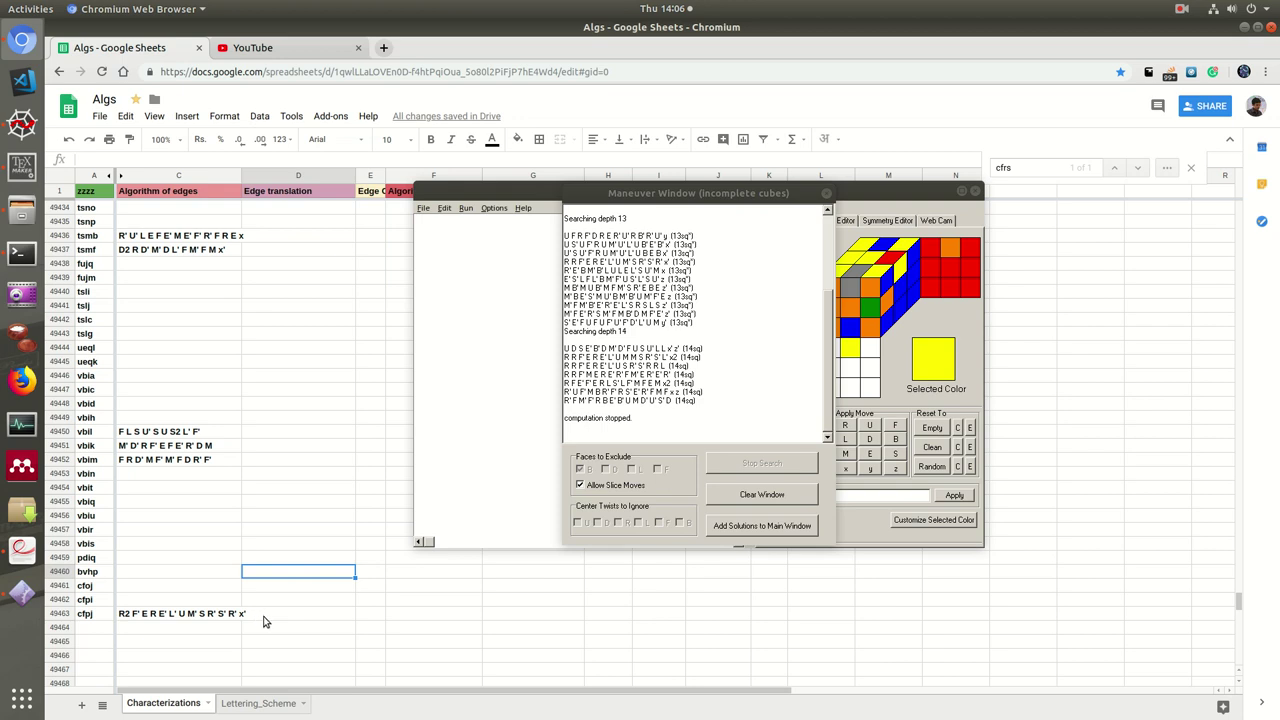
Select the cfpj translation cell D49463
click(263, 616)
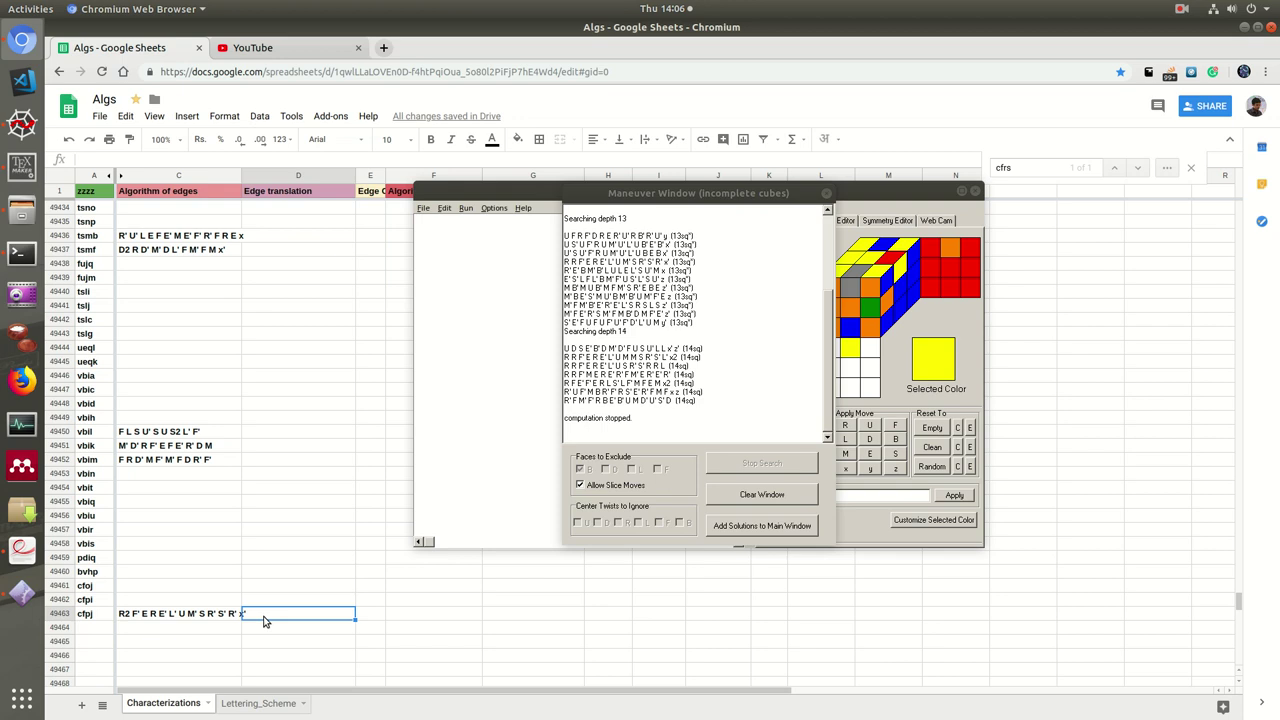
click(184, 644)
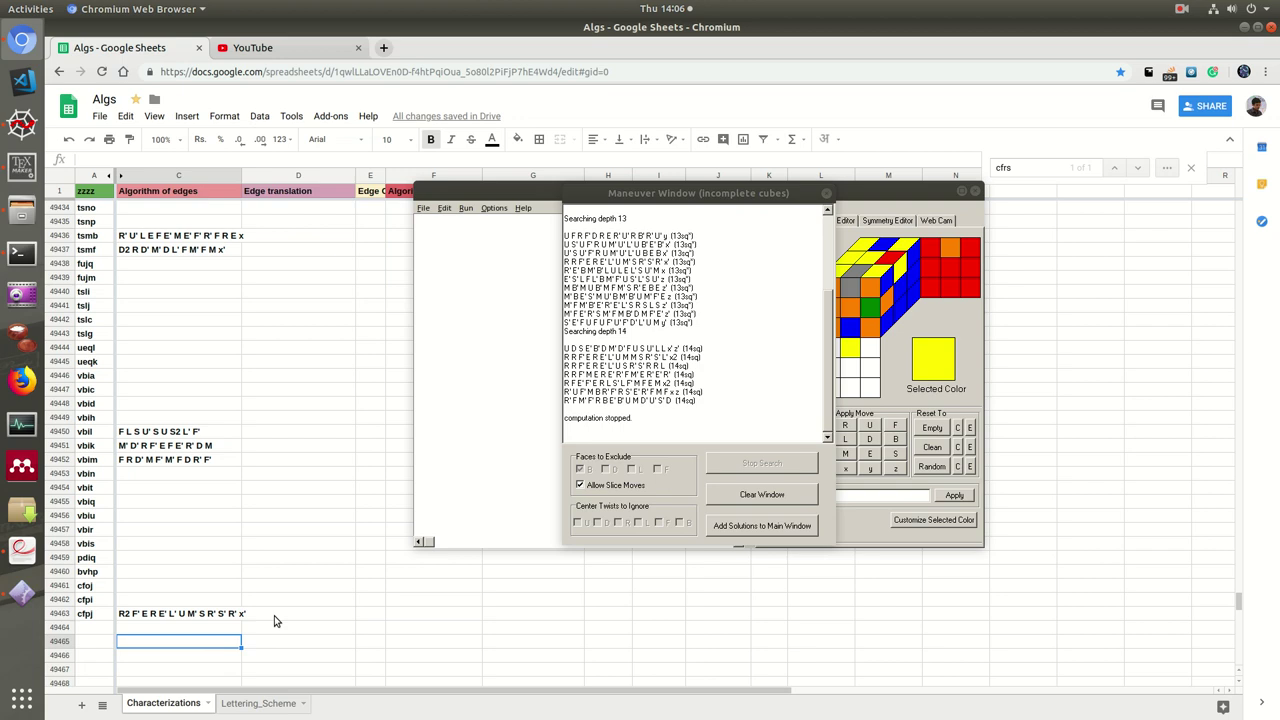
click(276, 619)
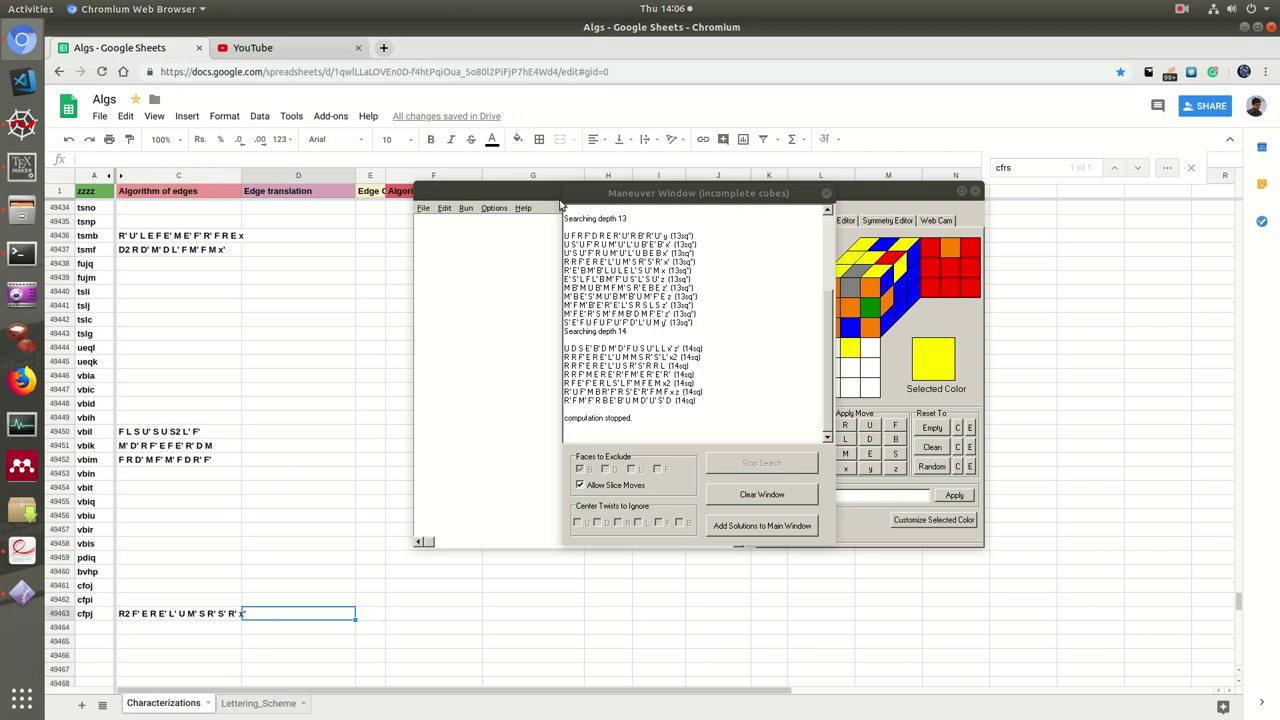
click(157, 621)
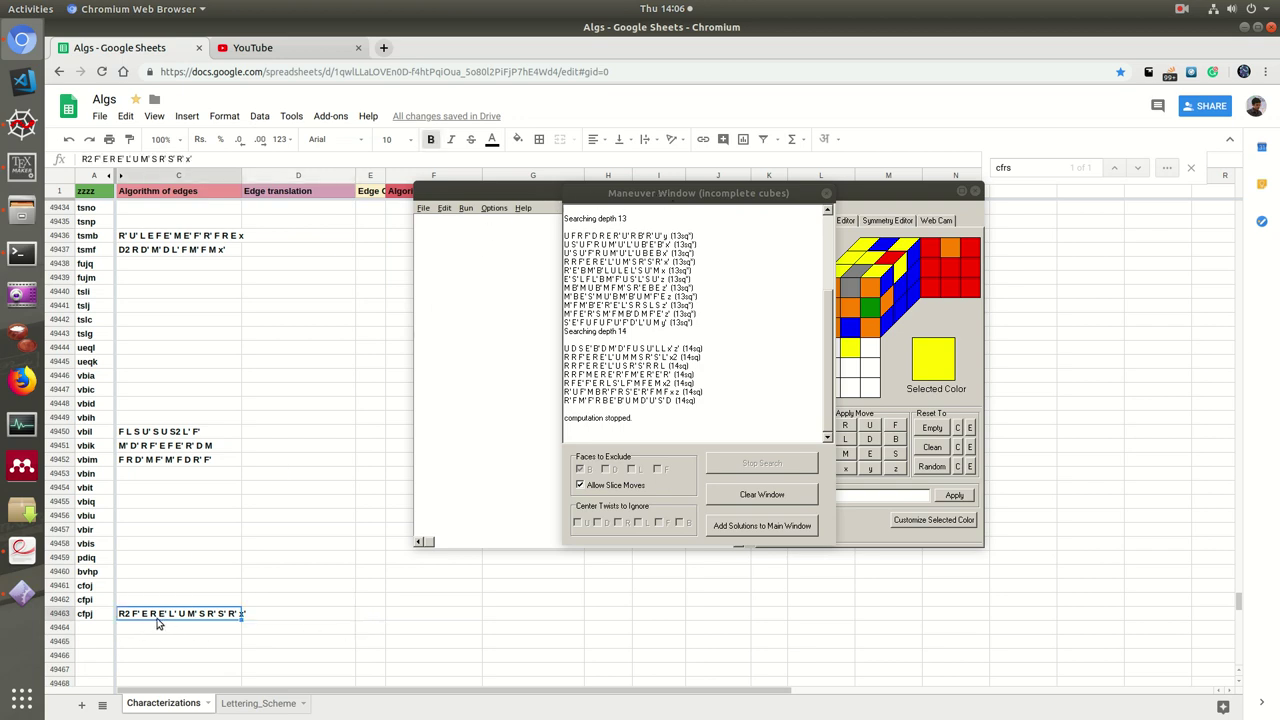
double_click(155, 619)
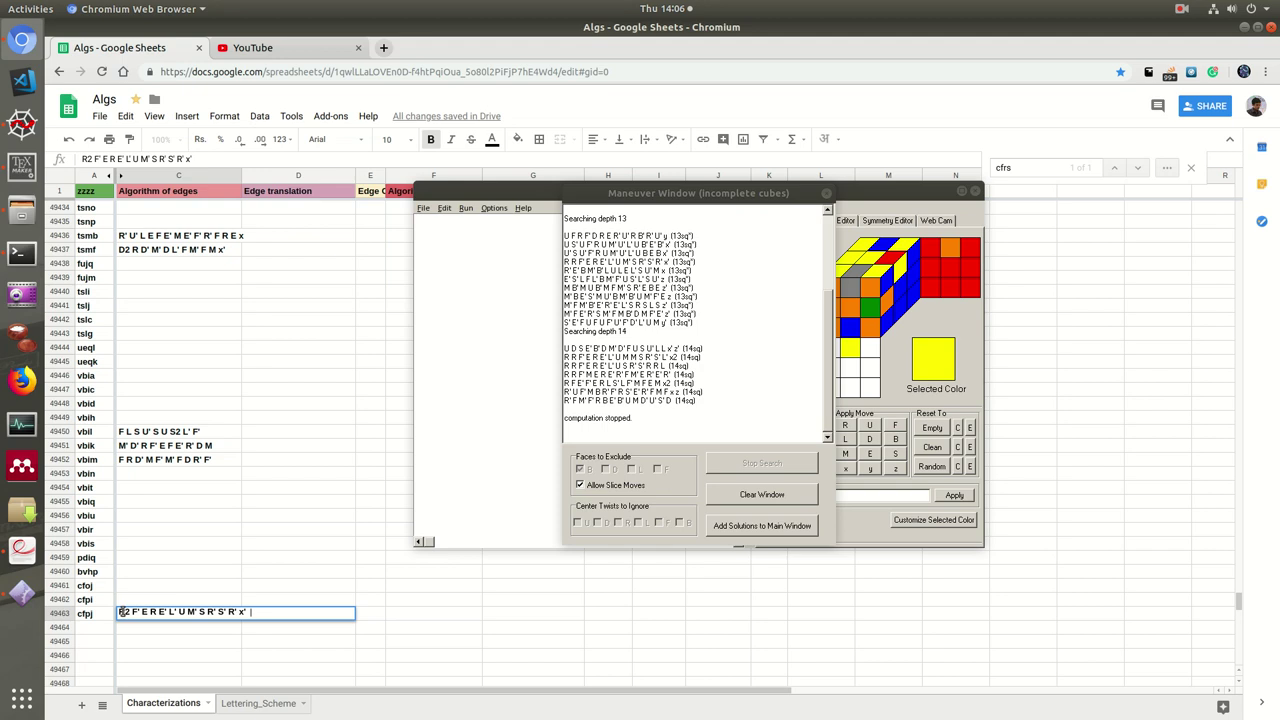
drag(122, 612, 237, 612)
click(237, 612)
mouse_move(199, 613)
mouse_down()
mouse_move(237, 614)
mouse_move(226, 616)
mouse_up()
click(233, 613)
text(R2)
drag(235, 612, 208, 612)
double_click(244, 612)
double_click(128, 612)
click(248, 613)
key(BackSpace)
key(BackSpace)
key(BackSpace)
click(241, 628)
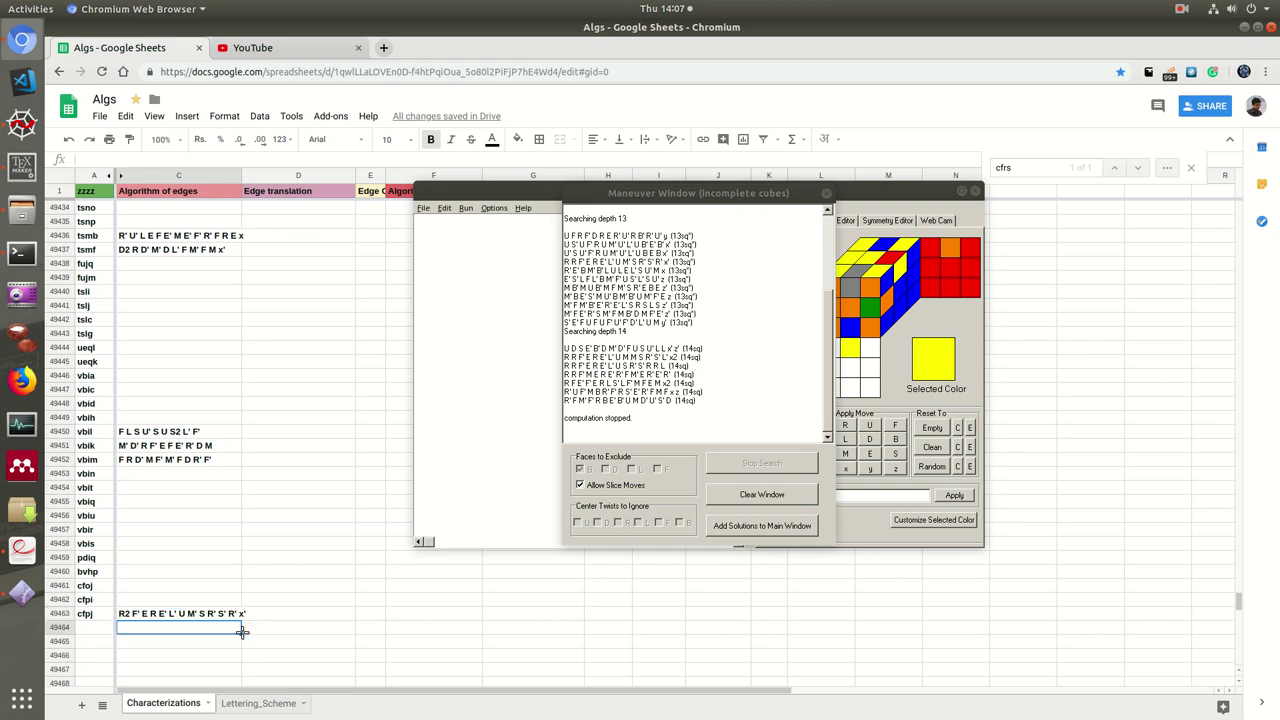
click(305, 615)
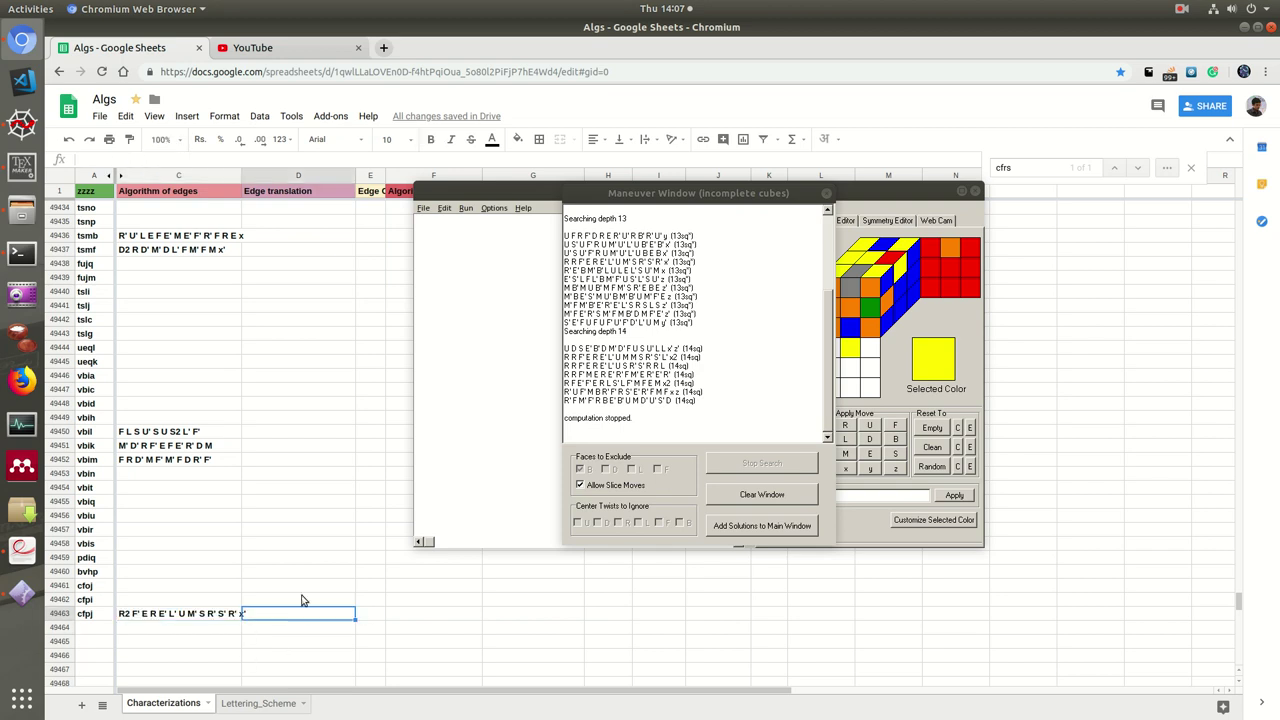
Begin typing the cfpj letter translation (lwp, qha, k) into D49463
click(366, 618)
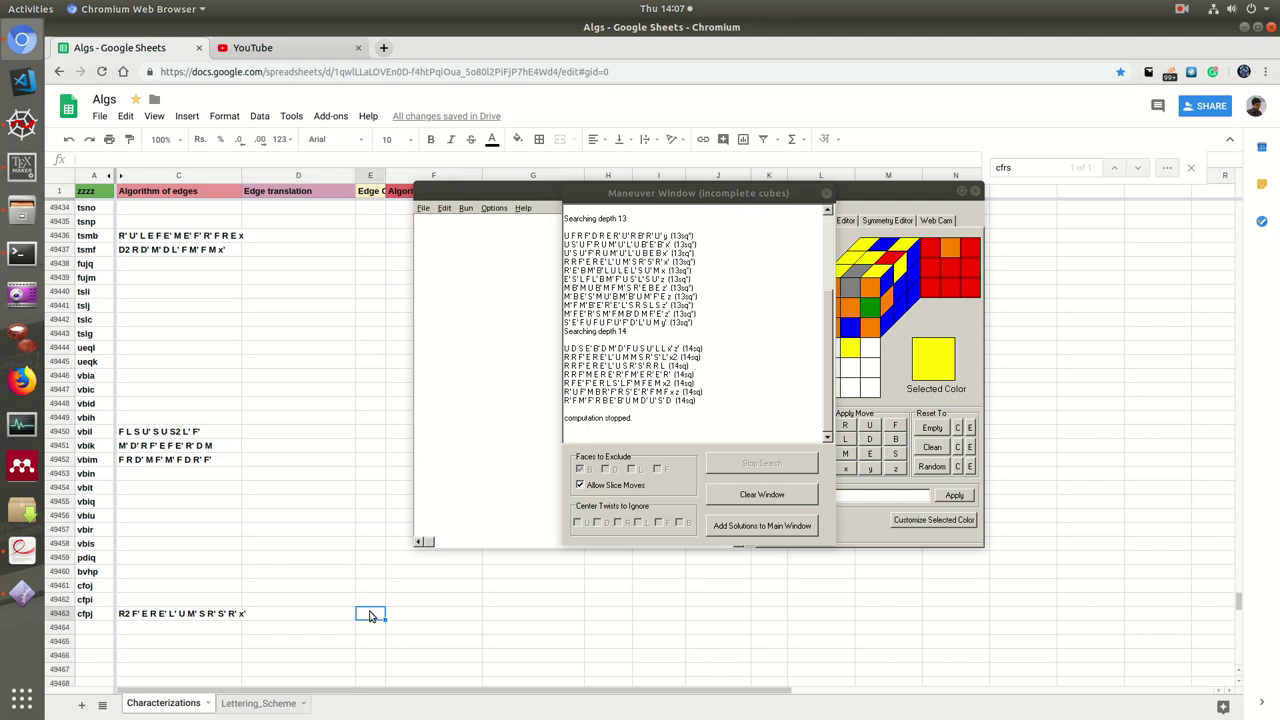
click(314, 613)
click(310, 190)
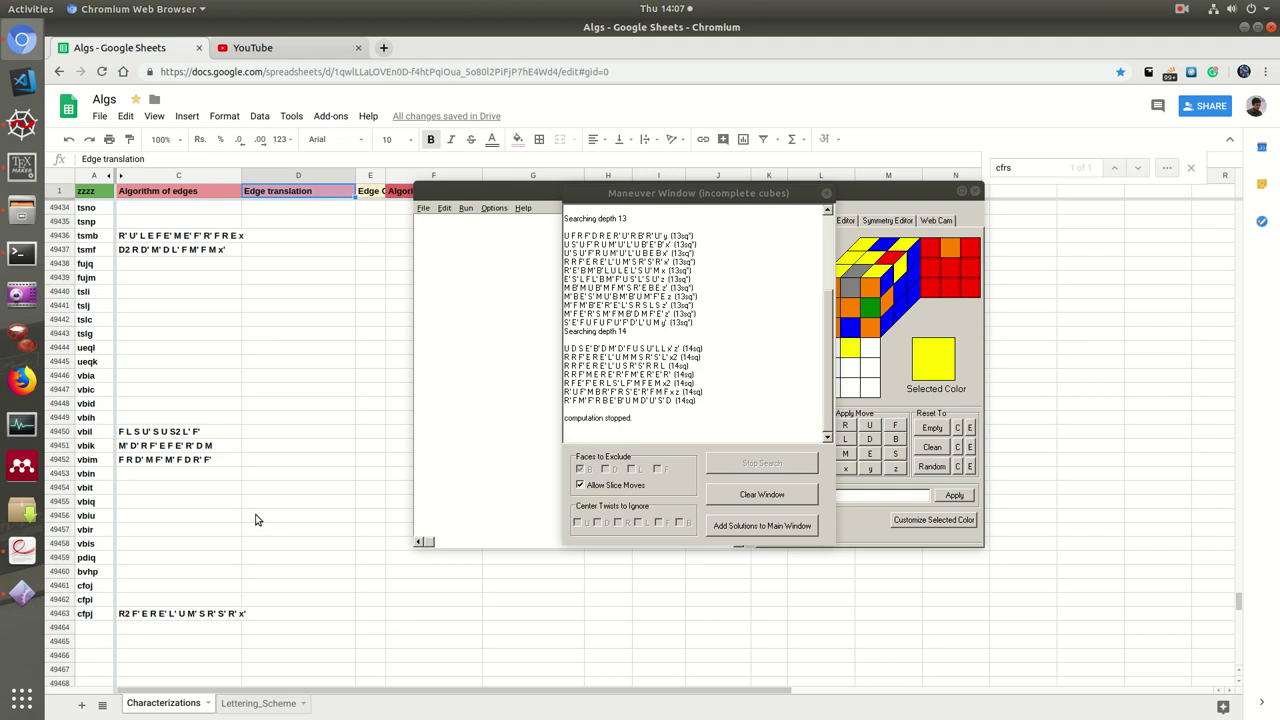
click(280, 615)
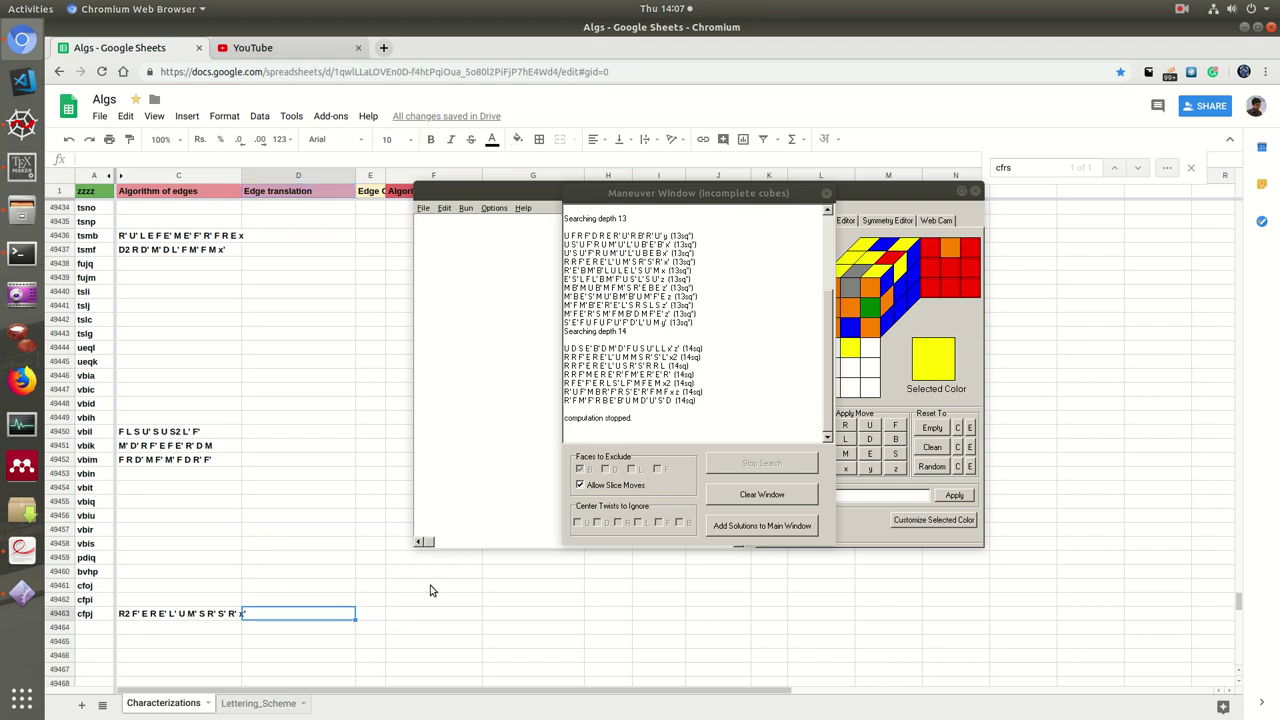
text(l)
text(w)
text(pj)
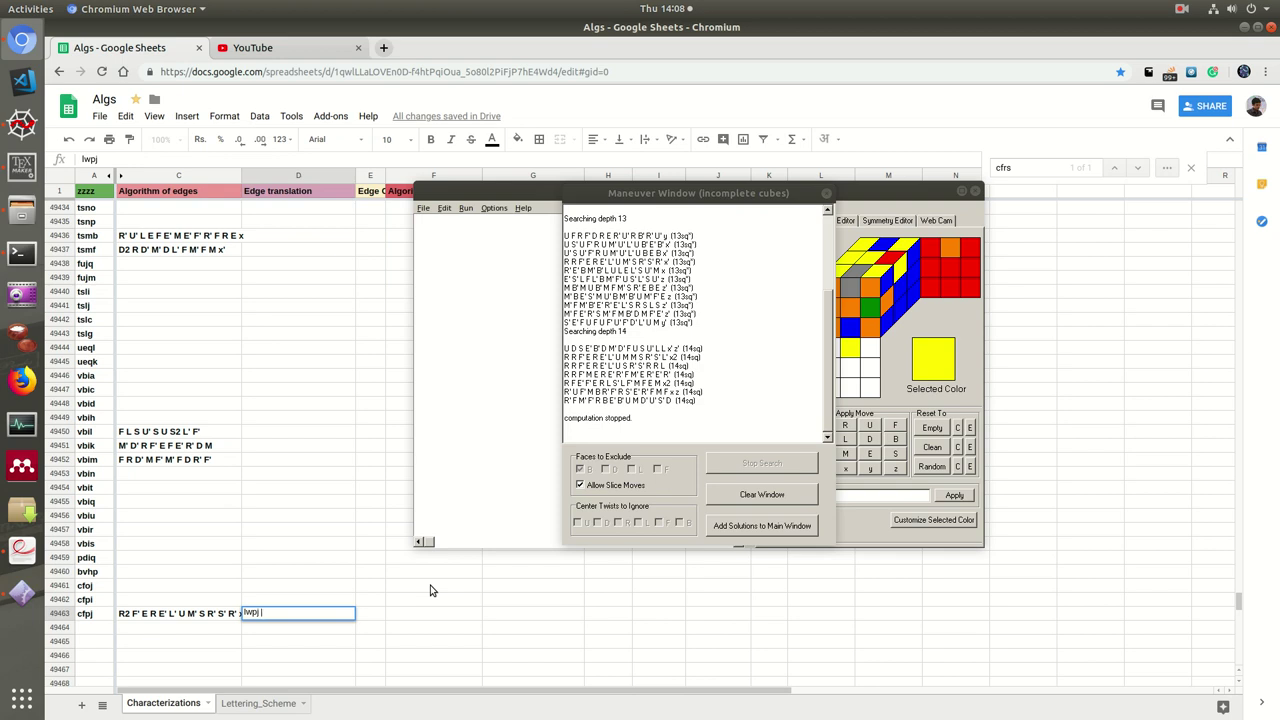
text(qh)
text(an skt)
text(ktk)
Recheck the algorithm, finish the translation 'lwpj qhan sktk li', and select A49463
double_click(234, 612)
click(289, 628)
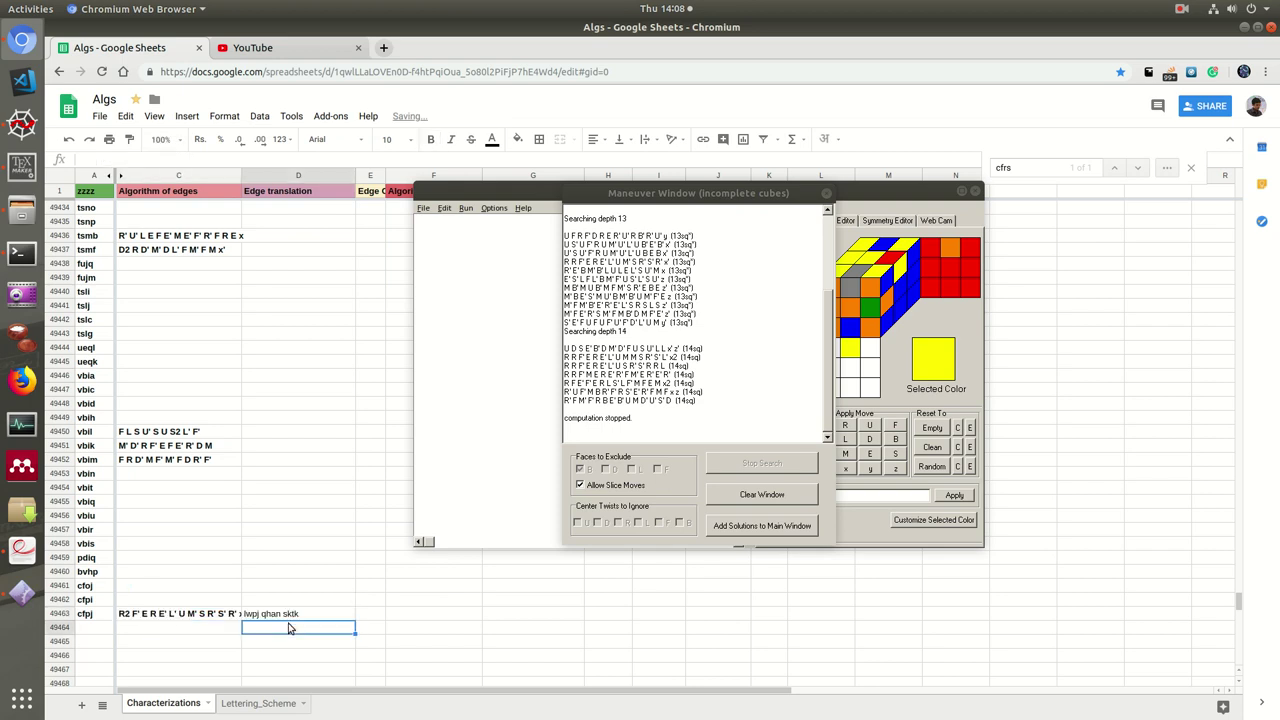
click(325, 613)
double_click(333, 613)
text(li)
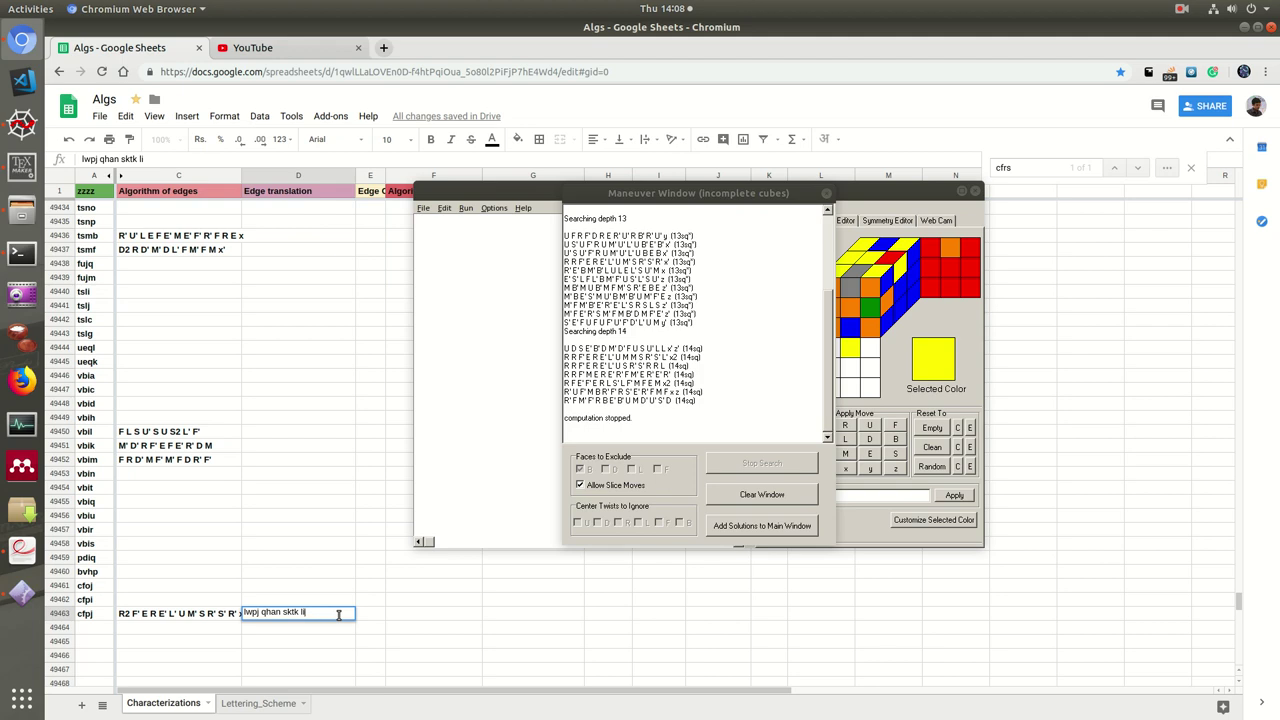
click(226, 616)
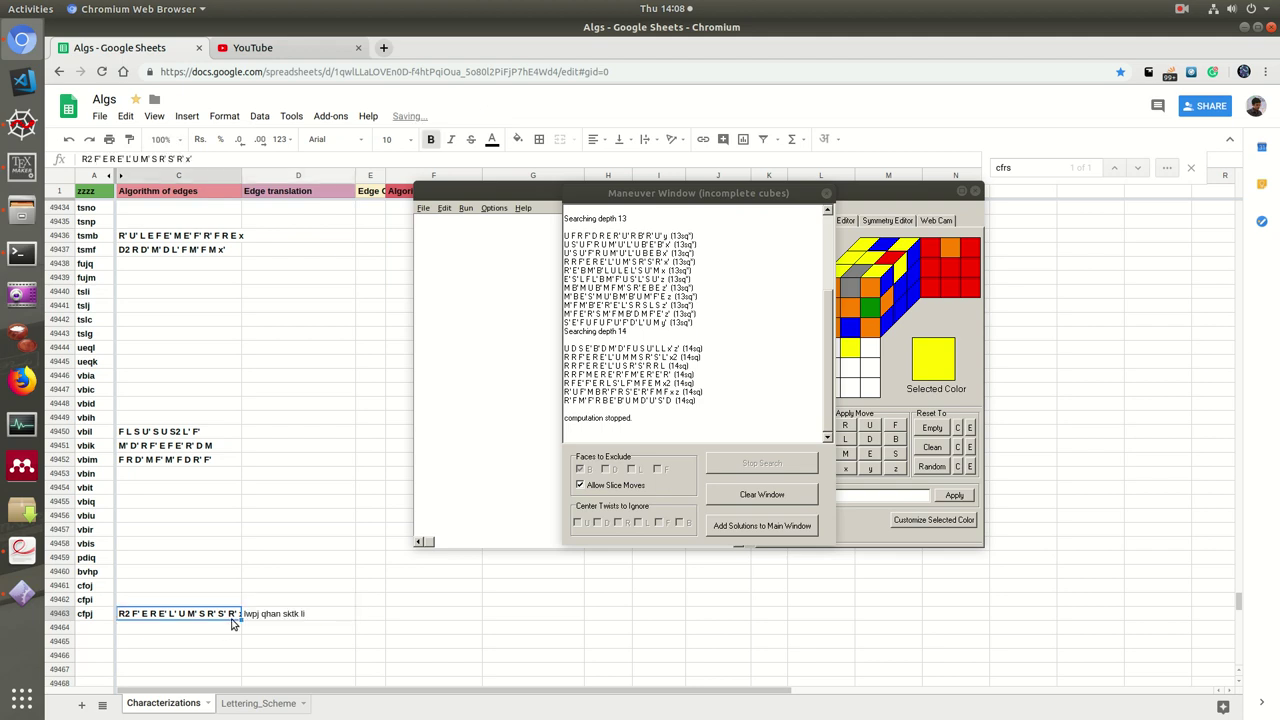
click(285, 614)
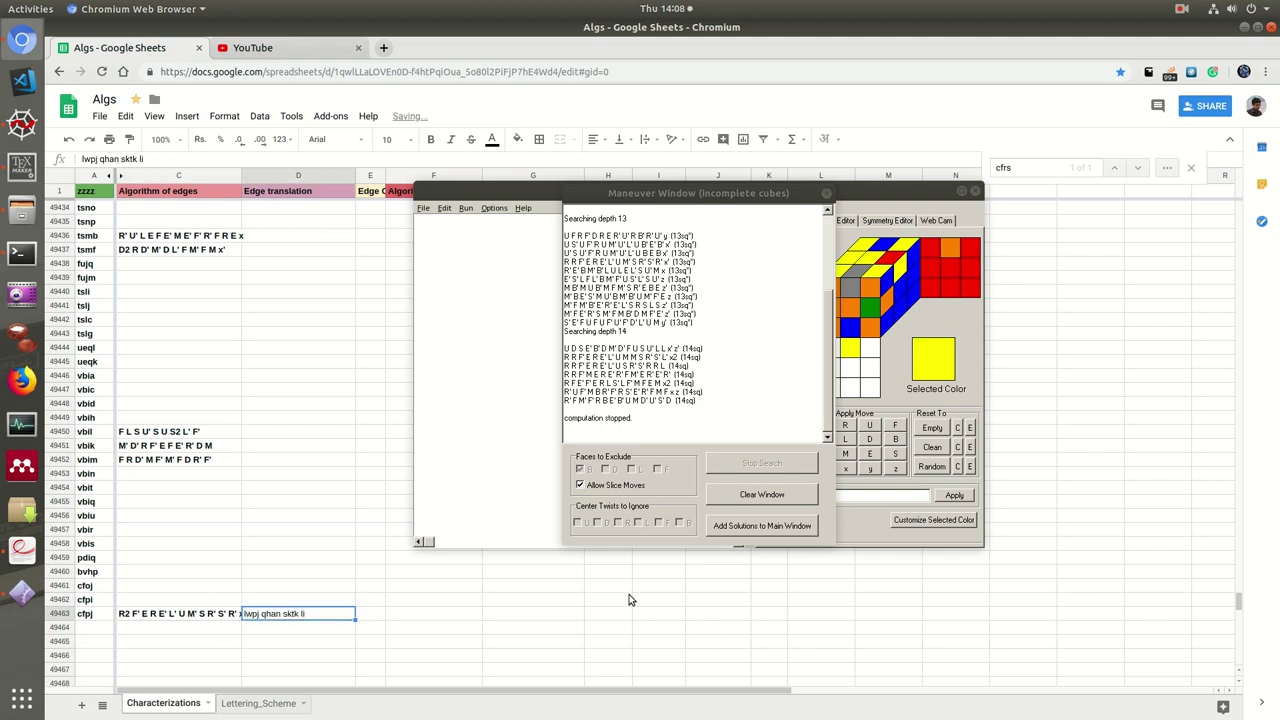
click(215, 620)
click(213, 624)
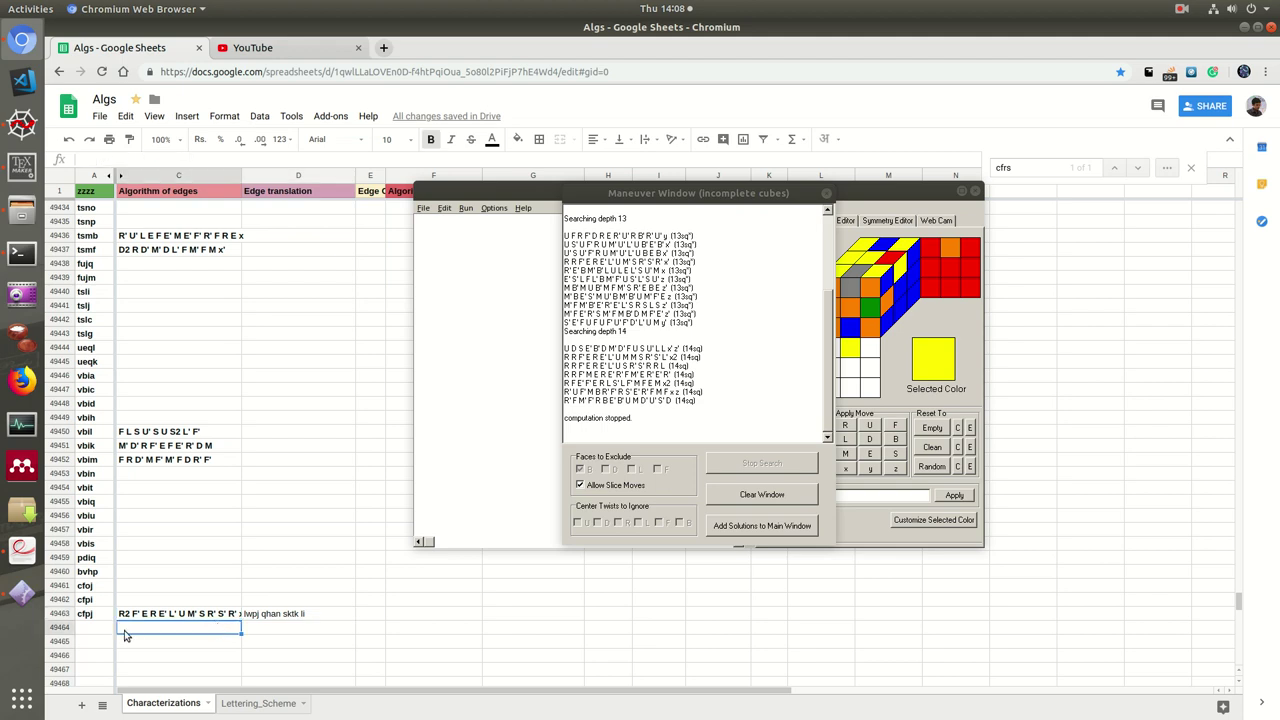
click(103, 616)
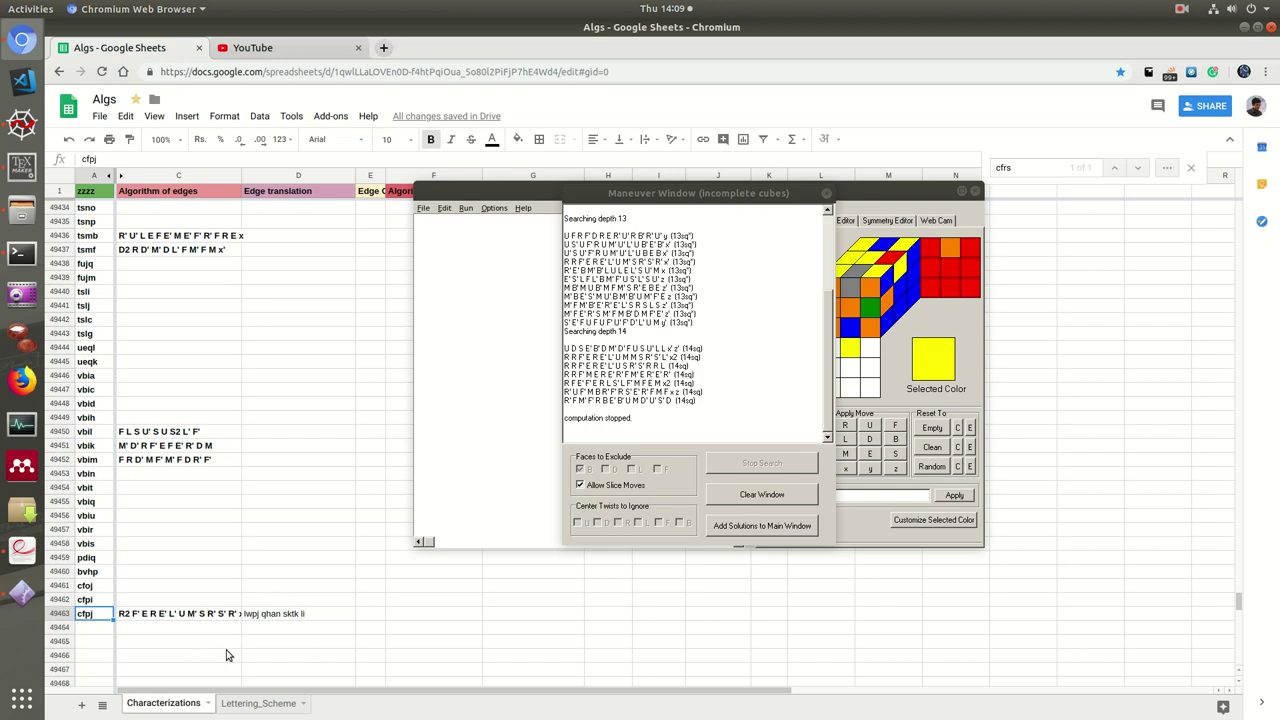
click(283, 616)
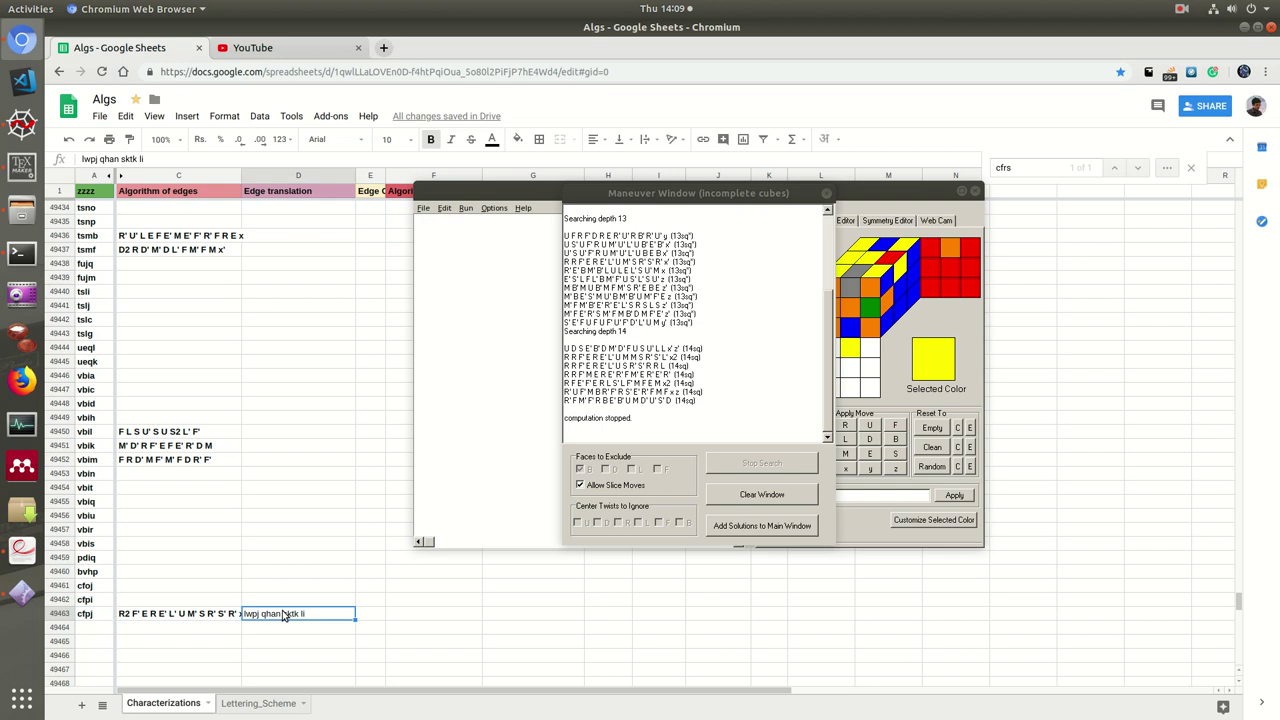
click(197, 618)
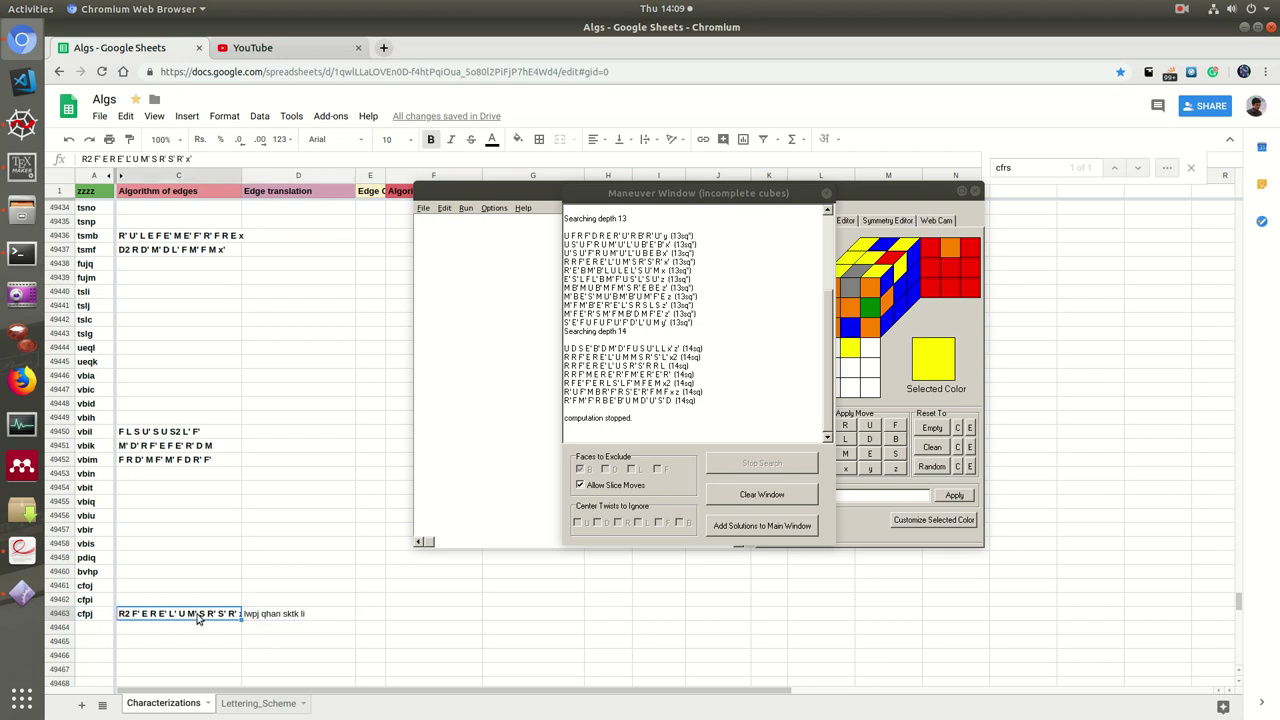
click(306, 612)
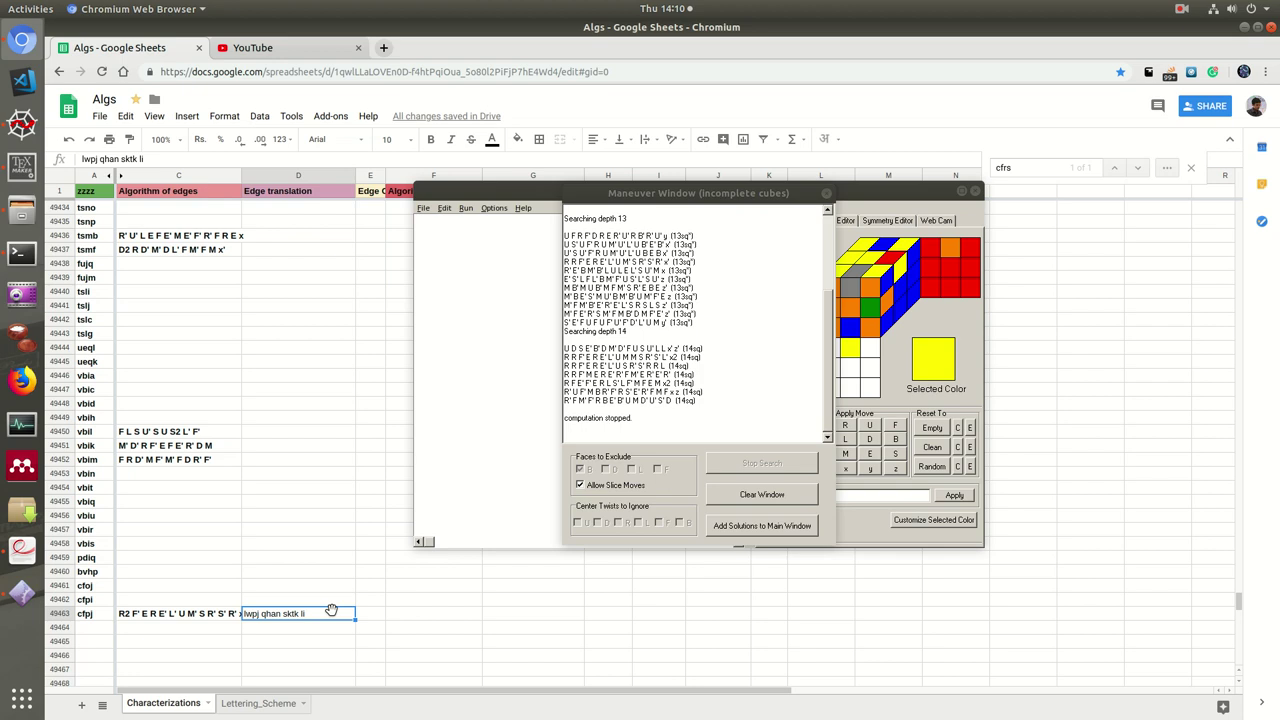
click(135, 604)
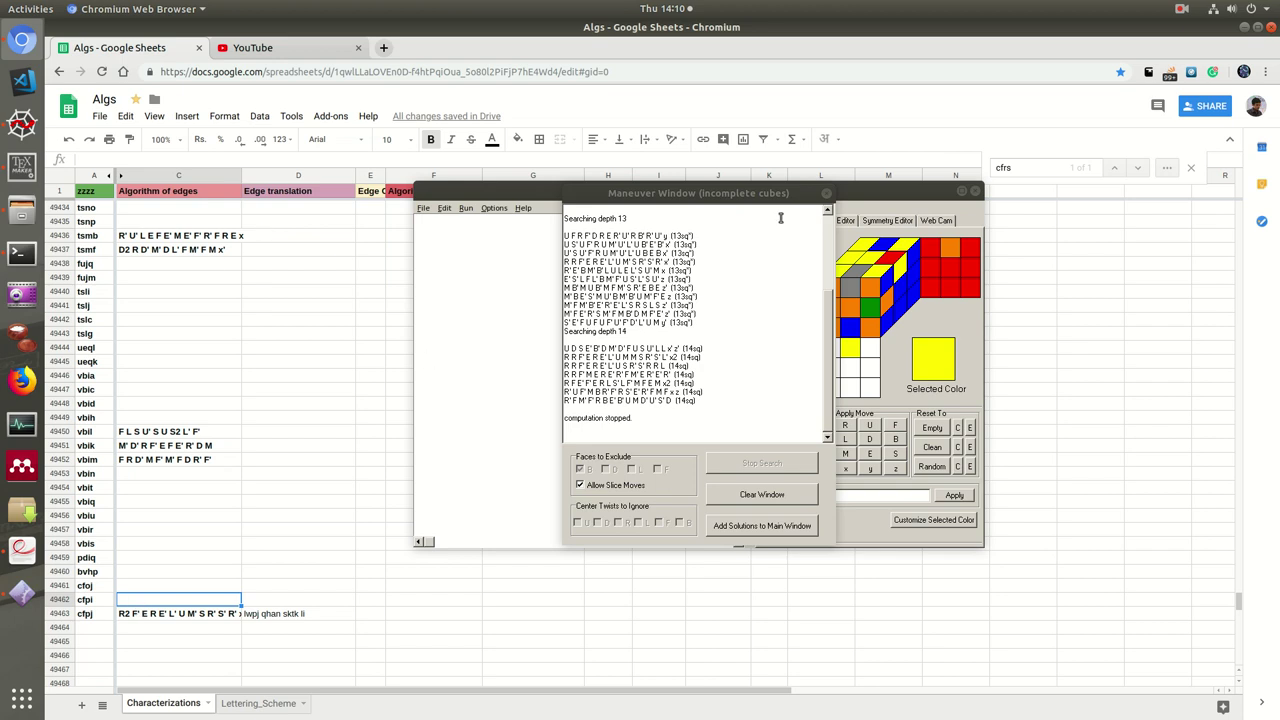
Close the solutions list, swap the white and orange edge stickers, make the grey sticker green, and solve
click(826, 193)
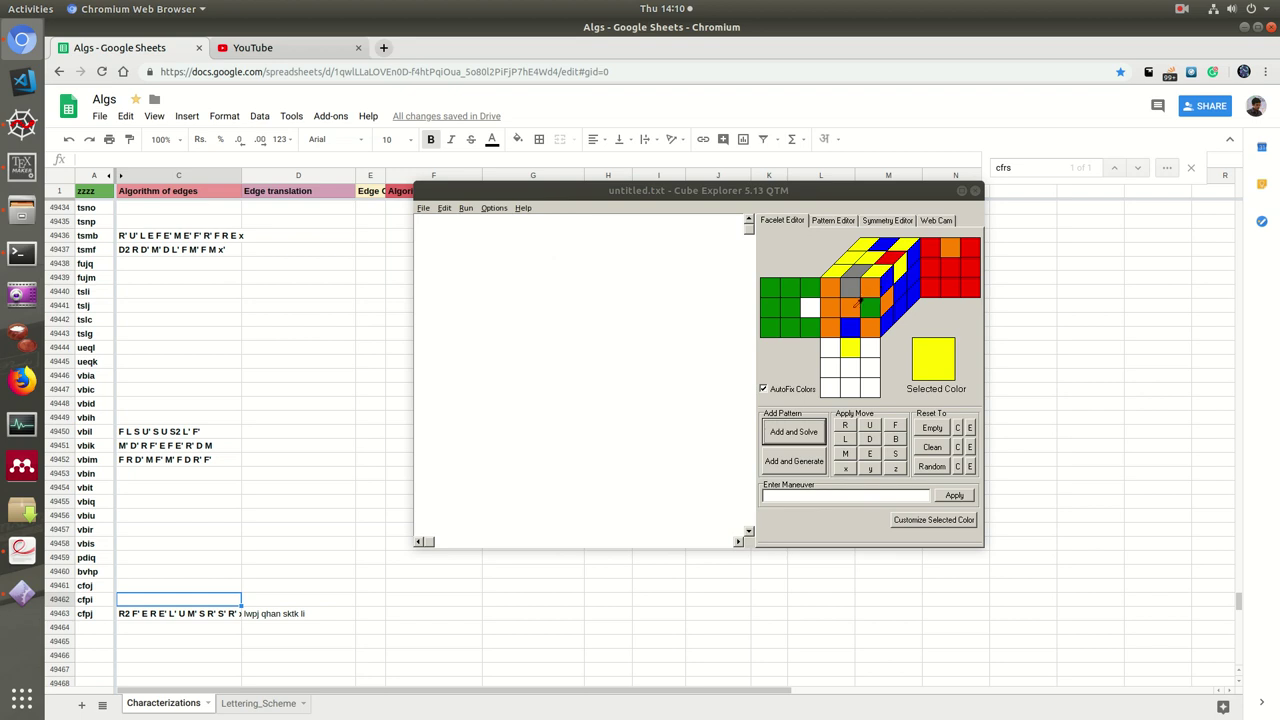
click(866, 305)
click(810, 304)
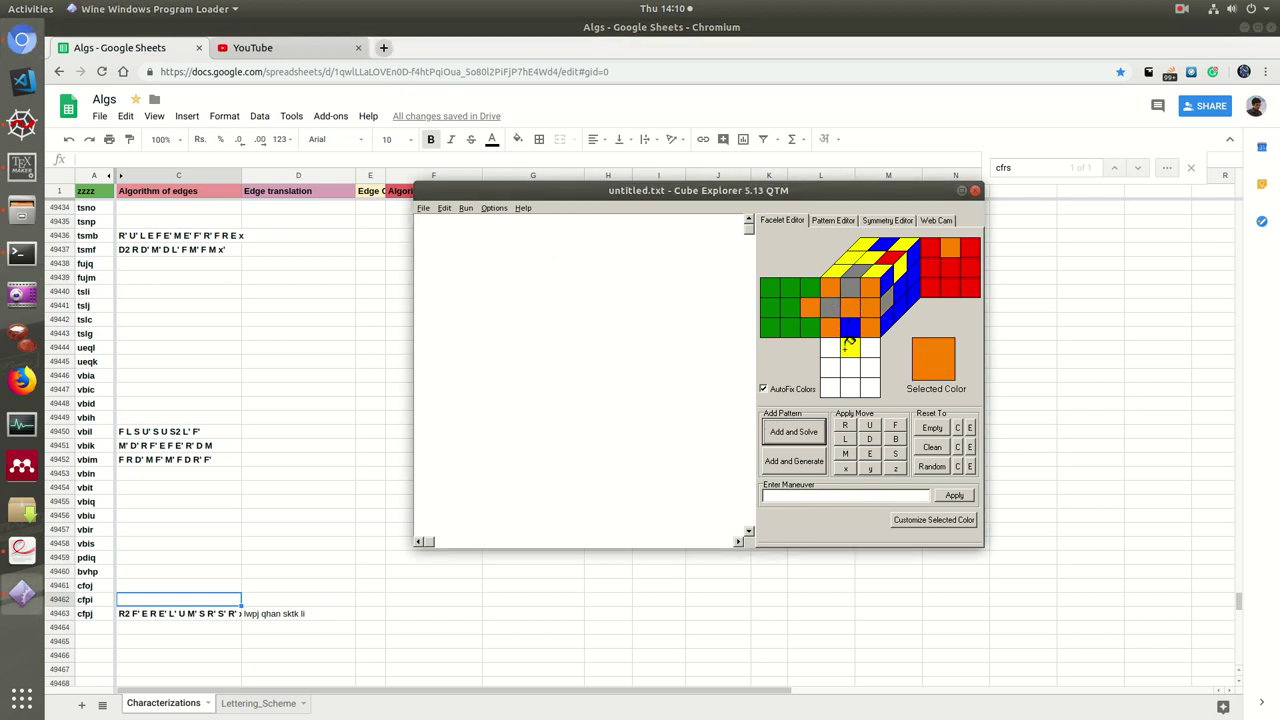
click(850, 364)
click(834, 304)
click(795, 303)
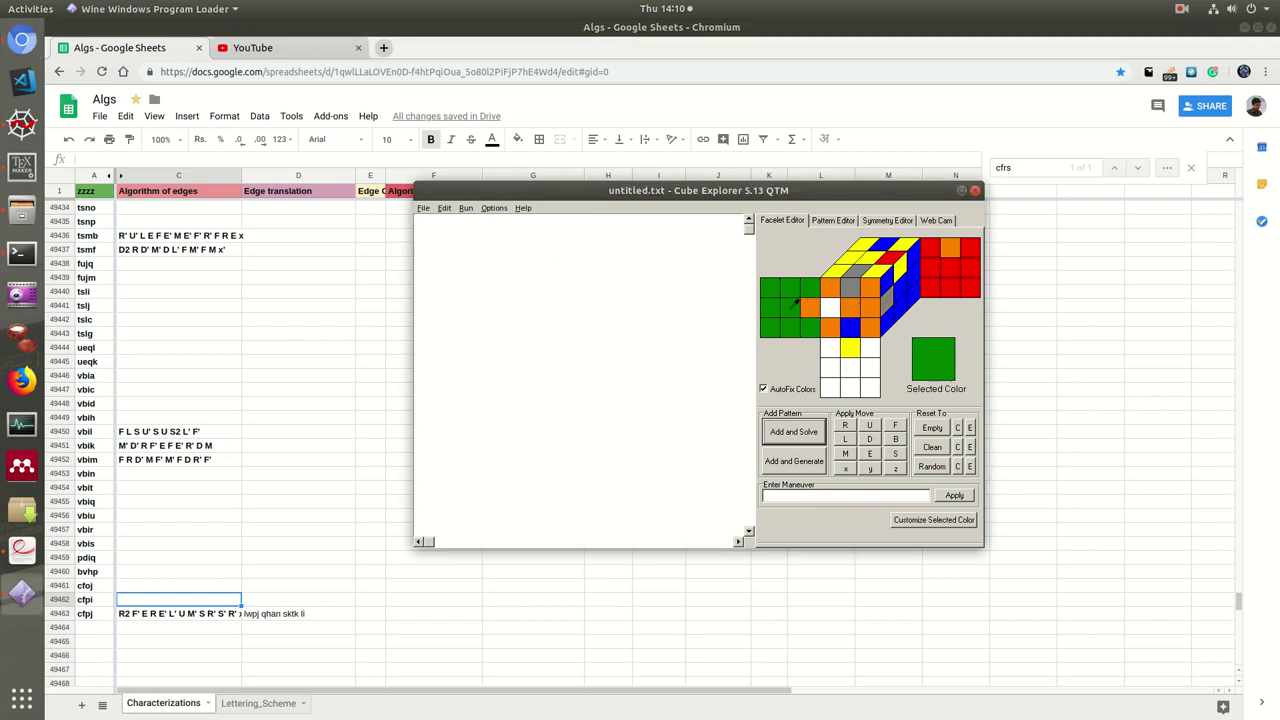
click(890, 296)
click(794, 432)
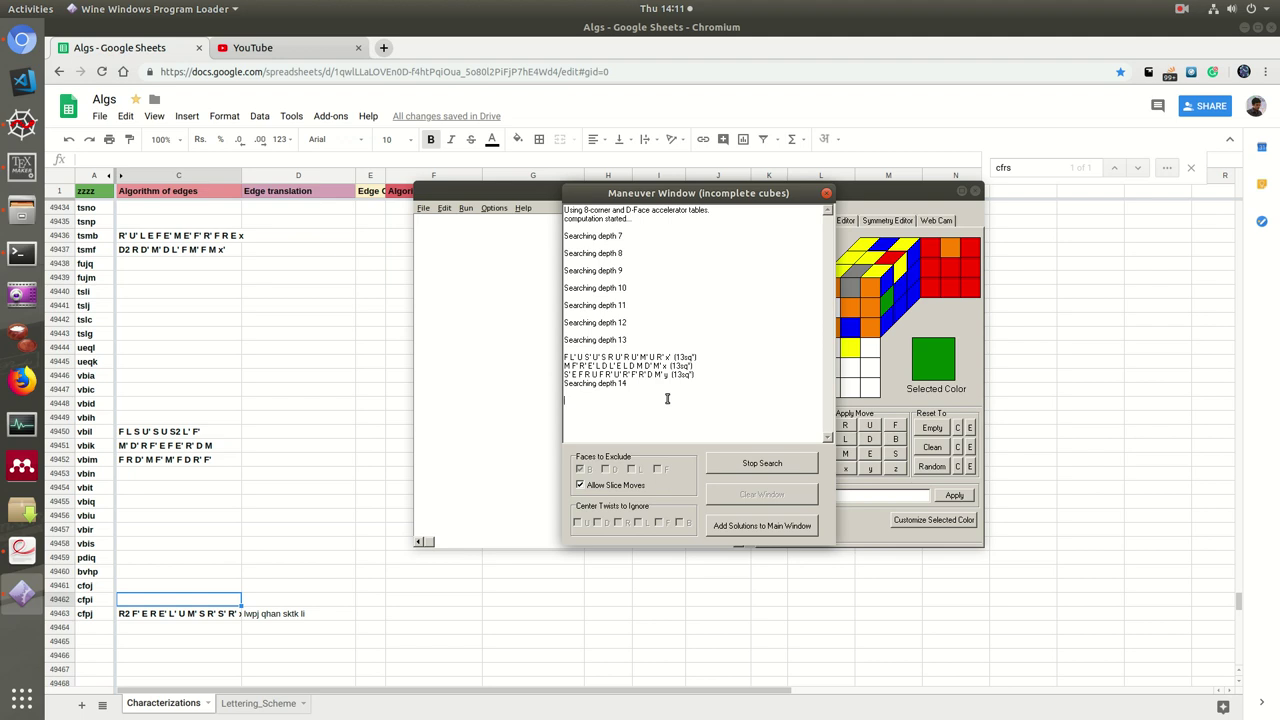
Stop the search, then select and copy the first depth-13 solution from the list
click(802, 466)
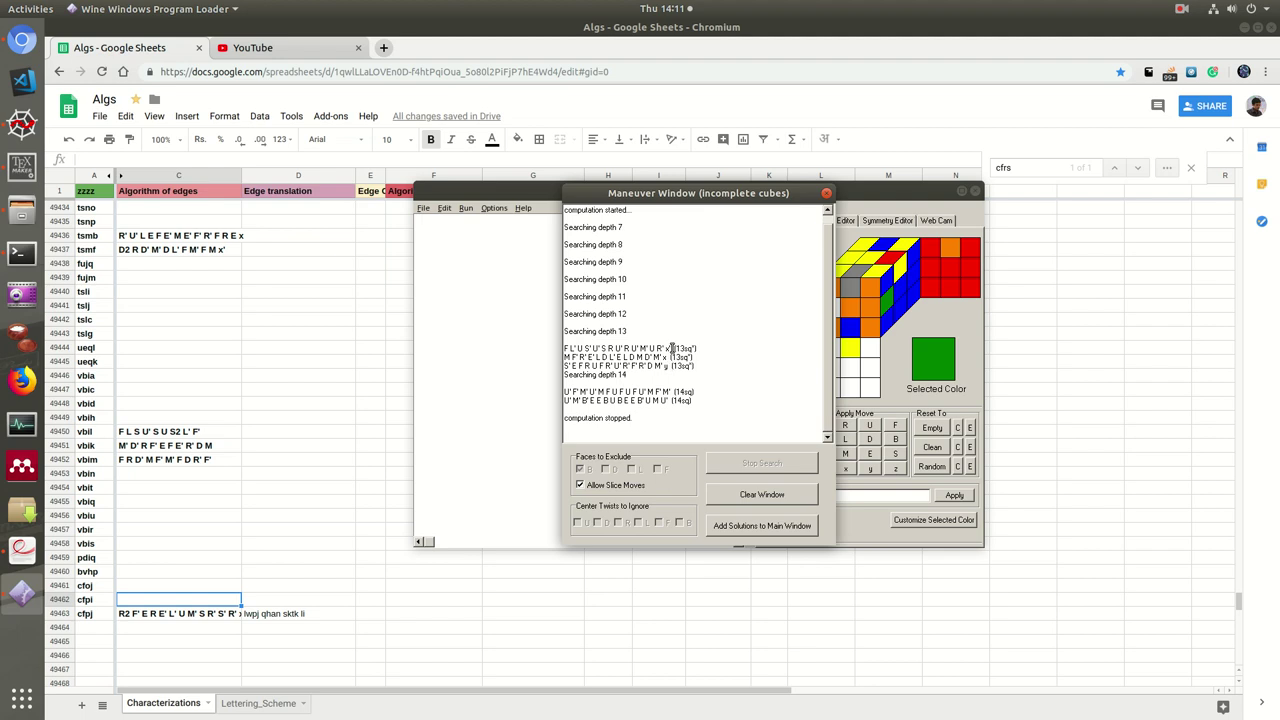
drag(672, 348, 563, 349)
right_click(579, 349)
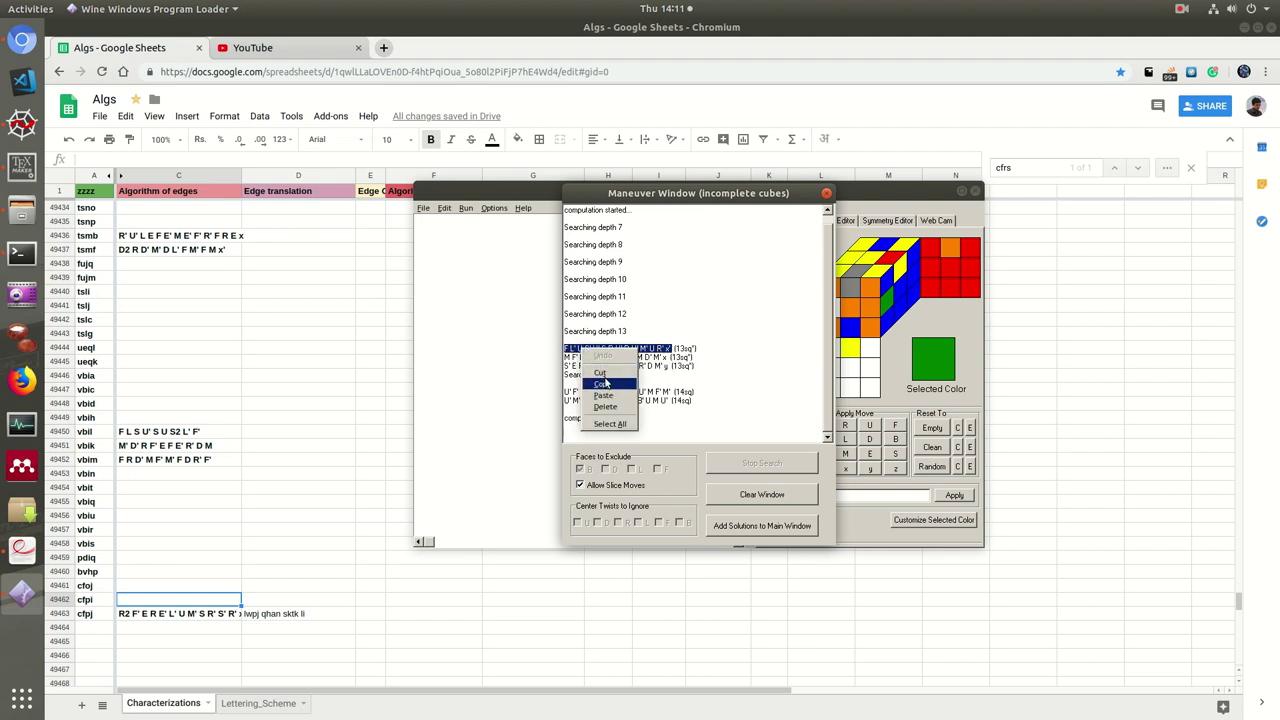
click(607, 378)
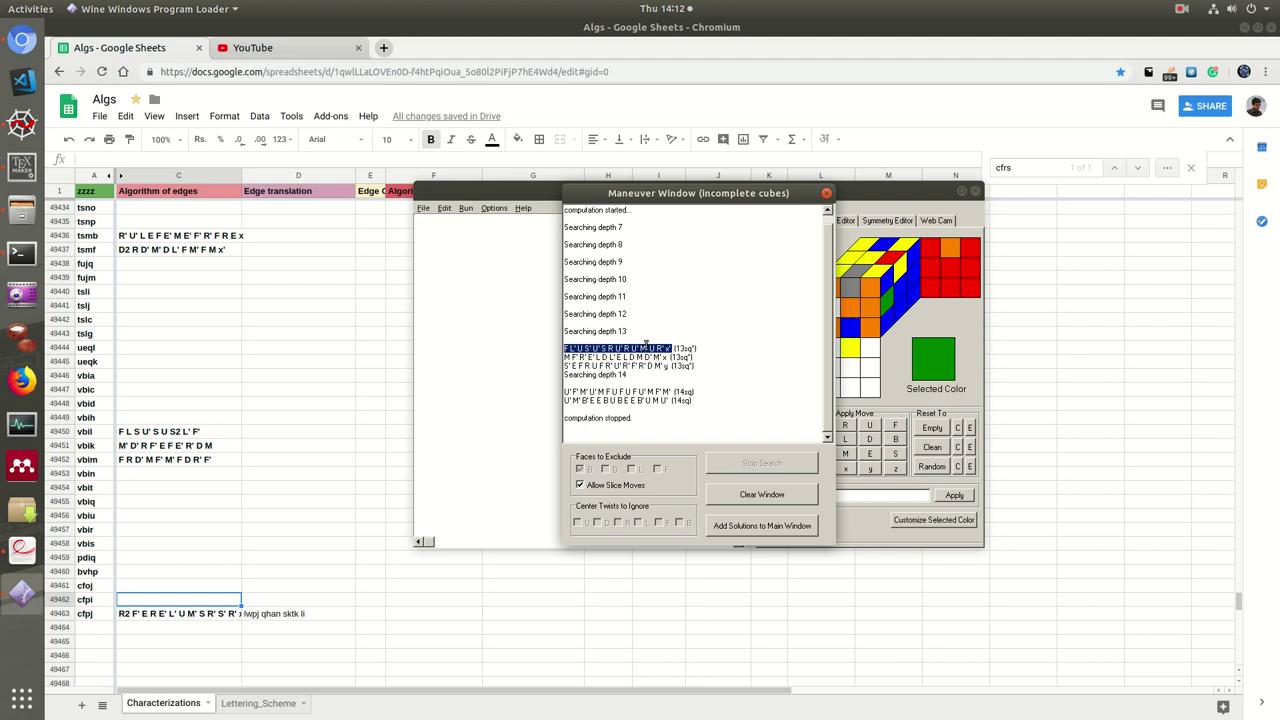
right_click(638, 350)
Paste the 13-move solution into cfpi algorithm cell C49462 and commit it
click(668, 381)
click(130, 600)
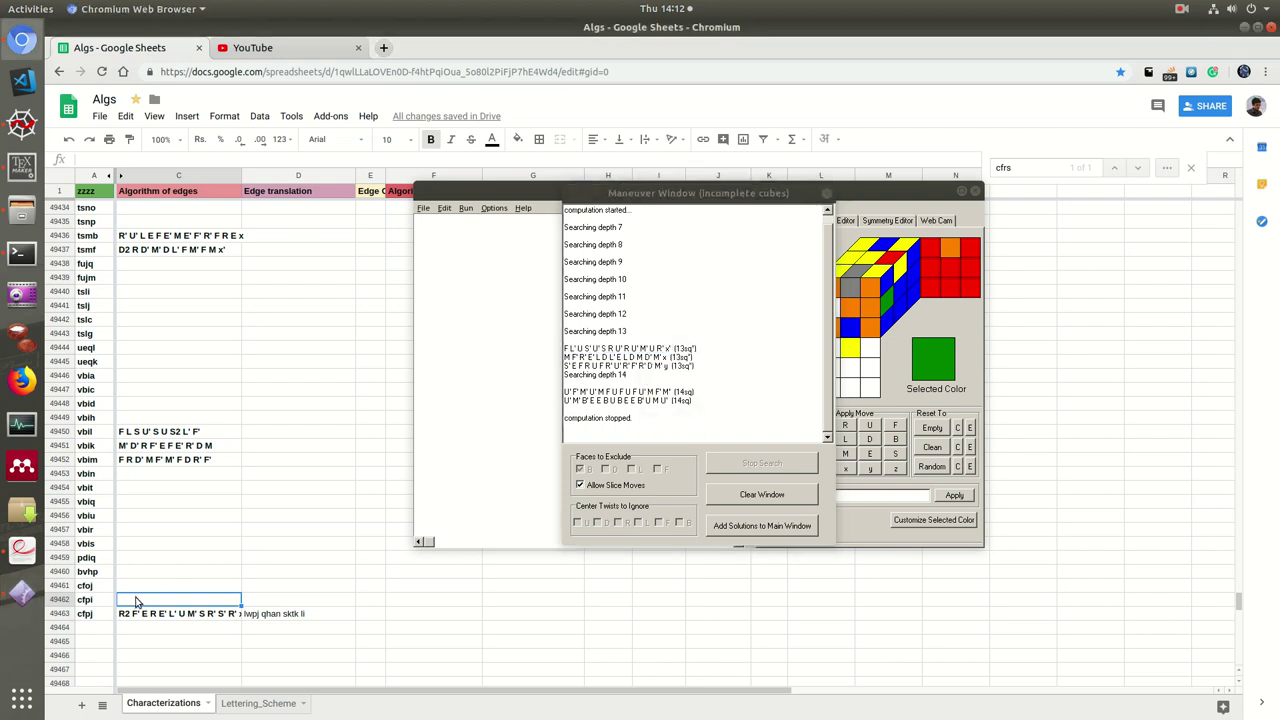
right_click(133, 602)
click(170, 486)
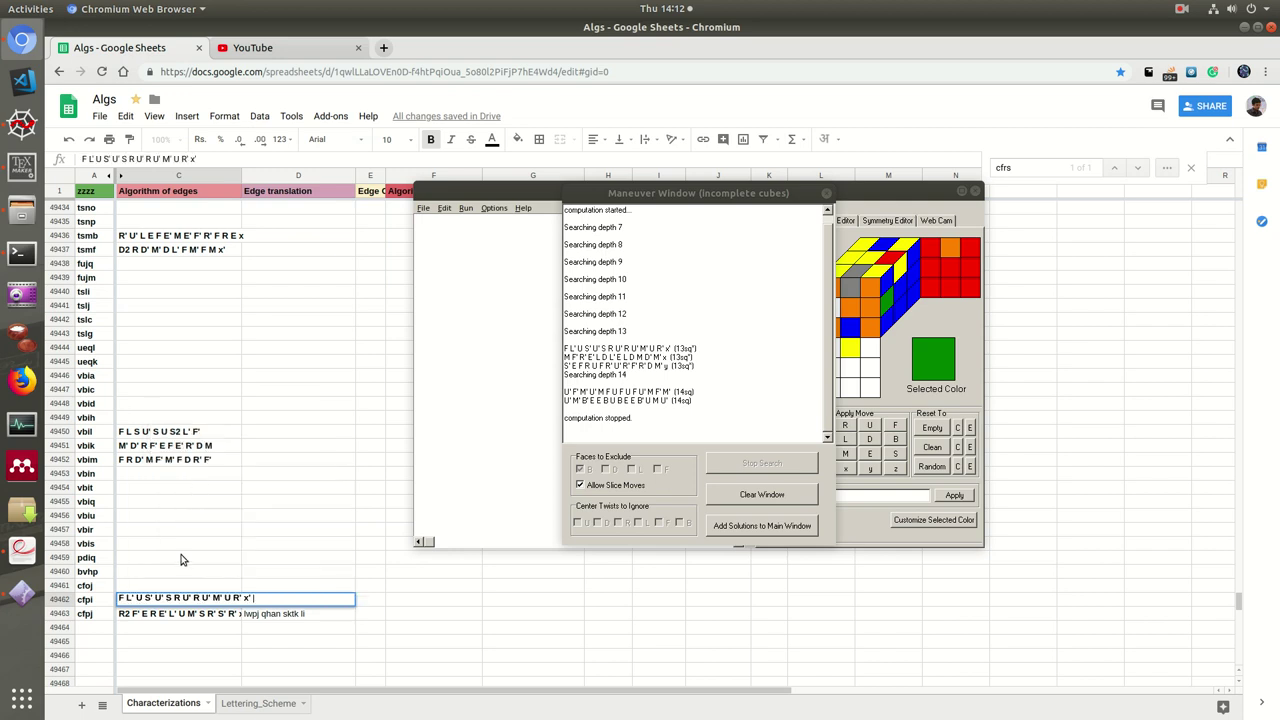
click(285, 574)
click(300, 600)
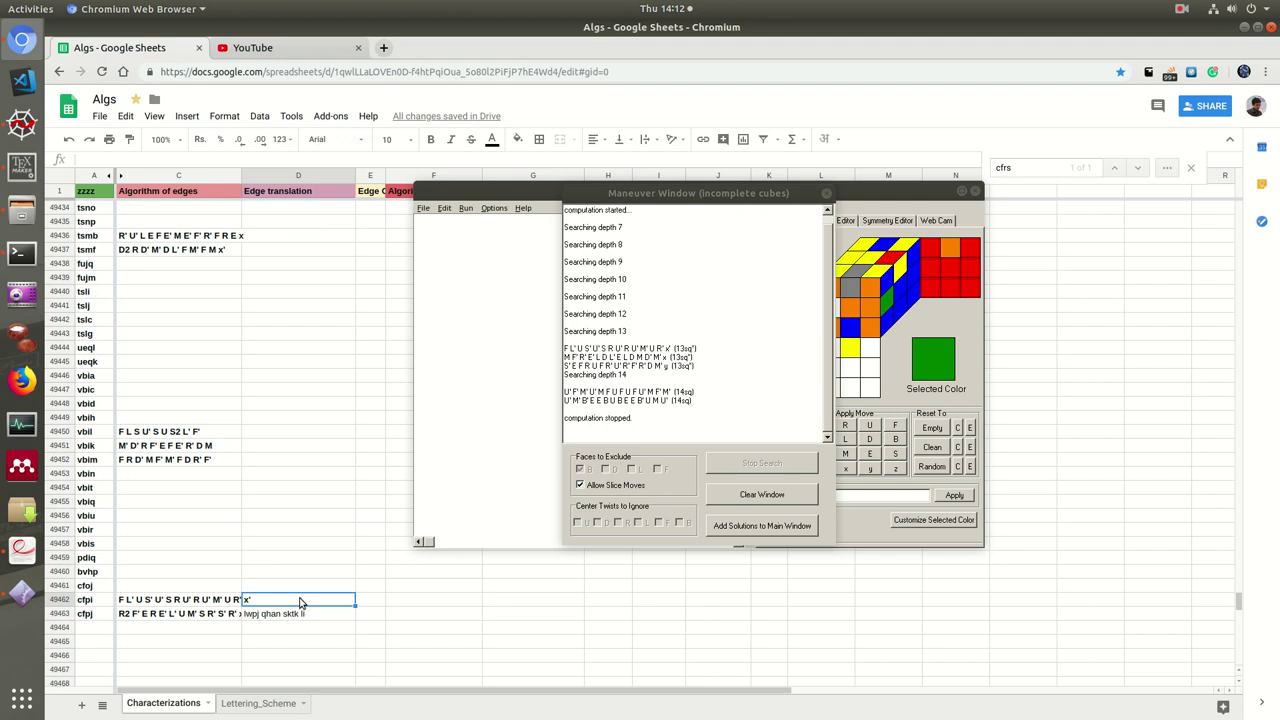
Enter the letter translation 'vhat bsjb jbna kli' in cfpi cell D49462
double_click(300, 600)
text(hat)
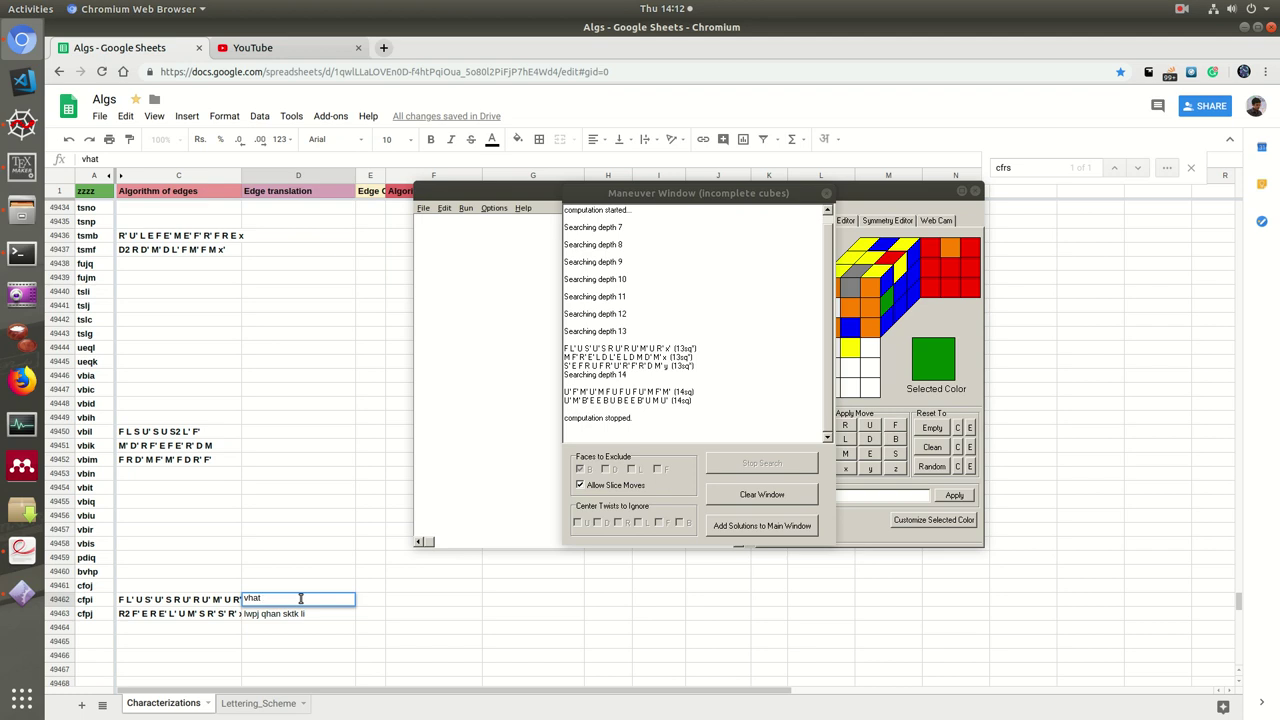
text(b)
text(b)
text(jbn)
text(a)
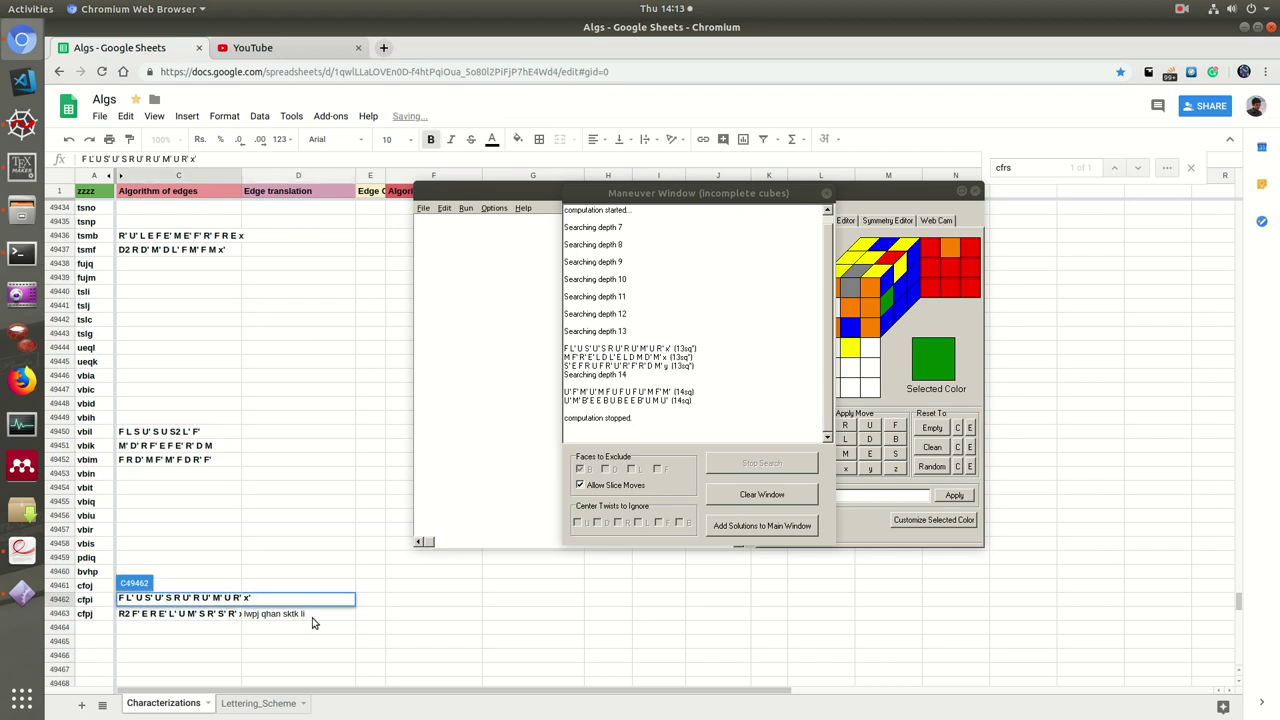
click(316, 617)
text(vhat bsjb jbna)
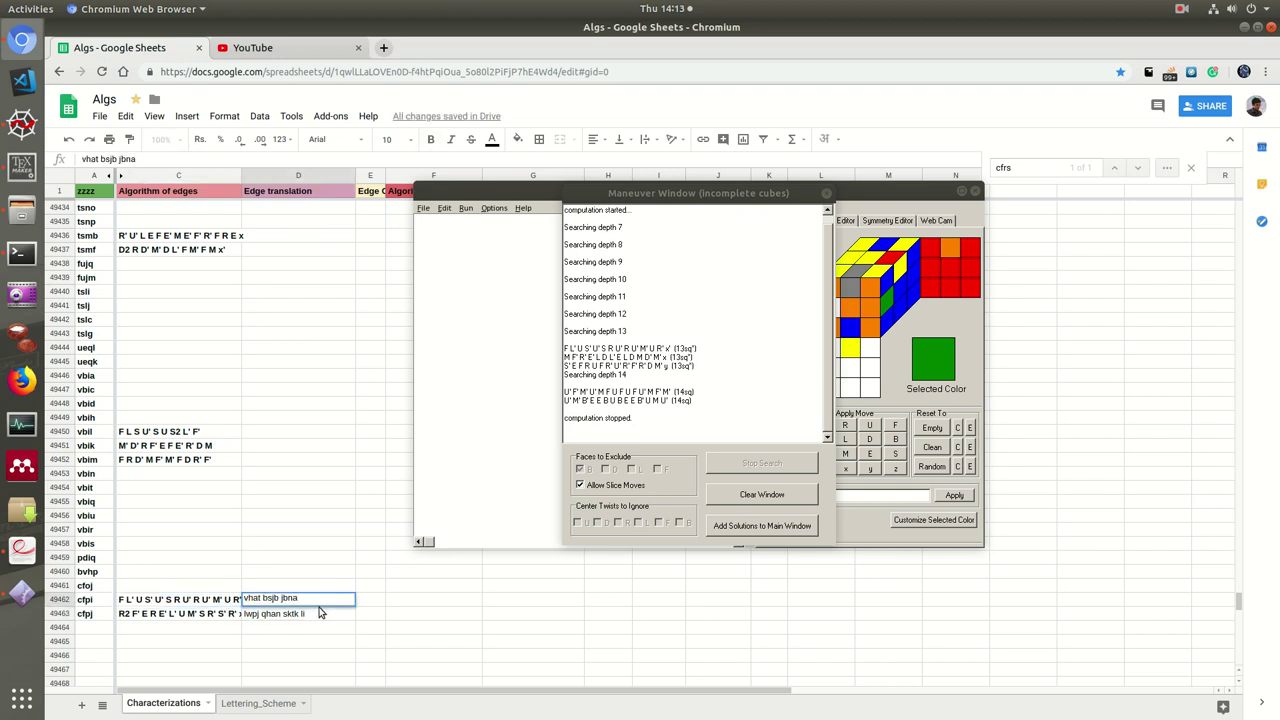
text( kli)
click(320, 612)
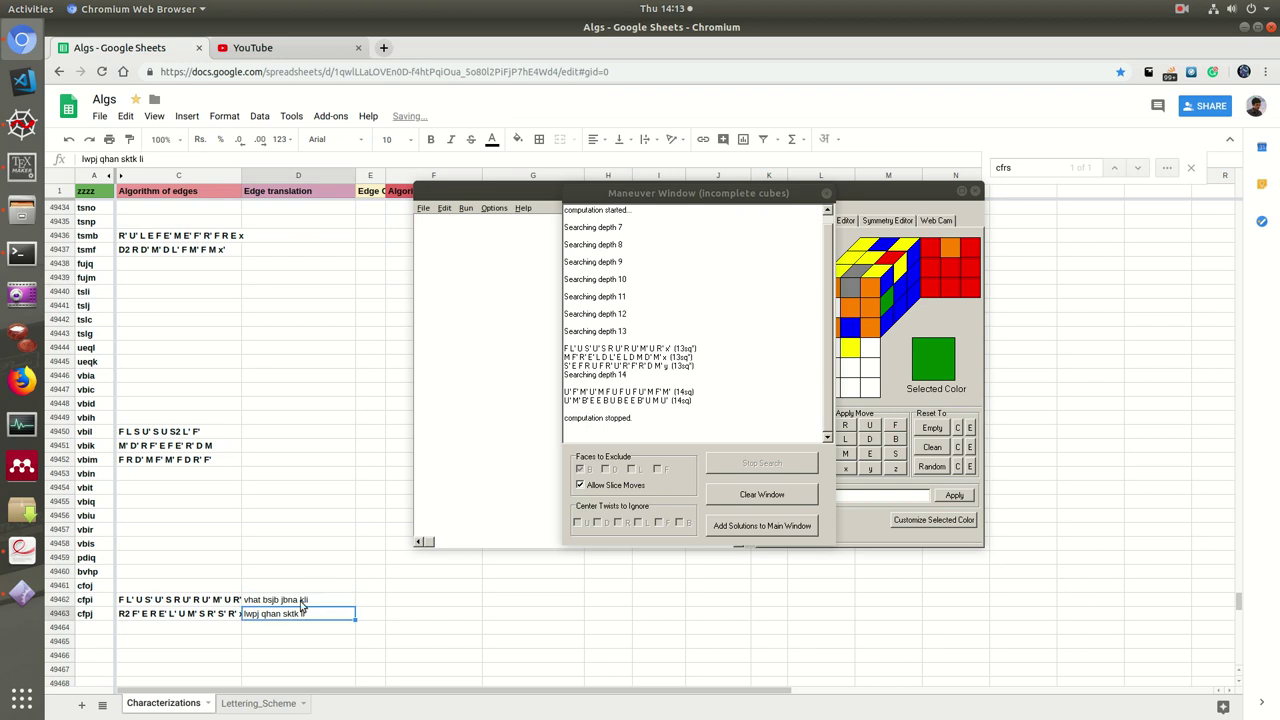
click(304, 604)
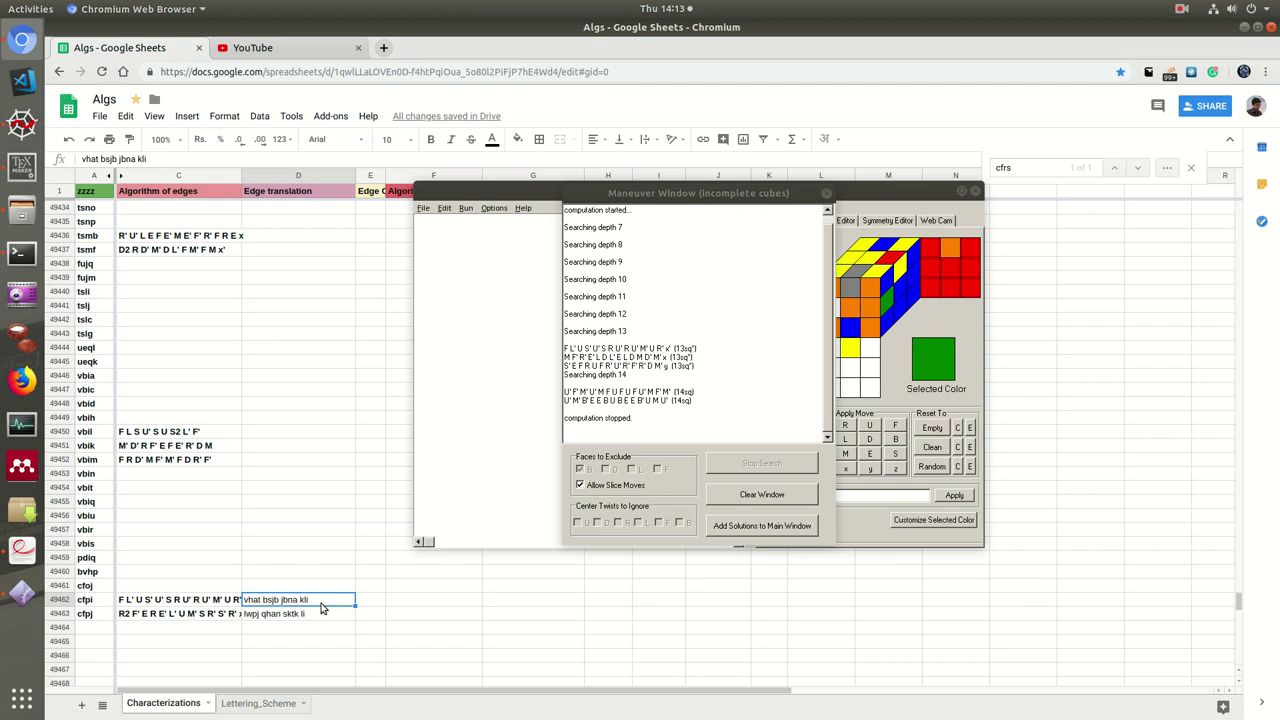
click(222, 603)
double_click(233, 618)
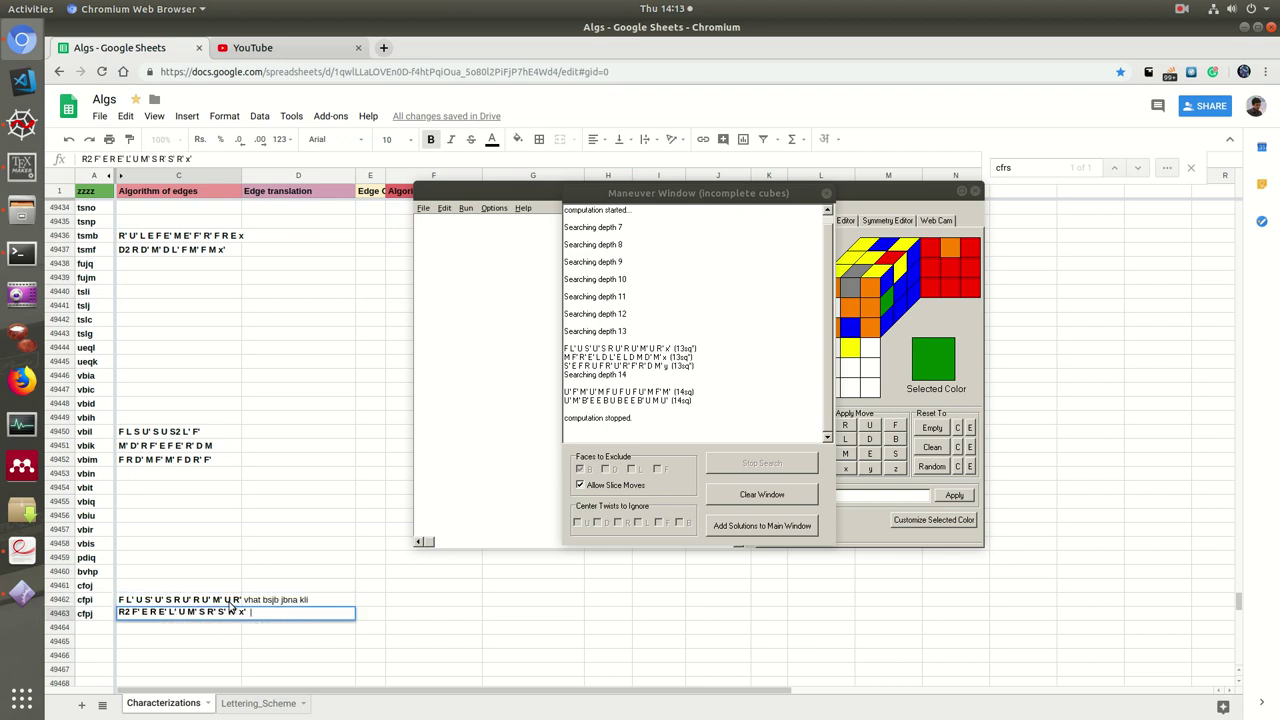
double_click(232, 600)
drag(256, 598, 234, 598)
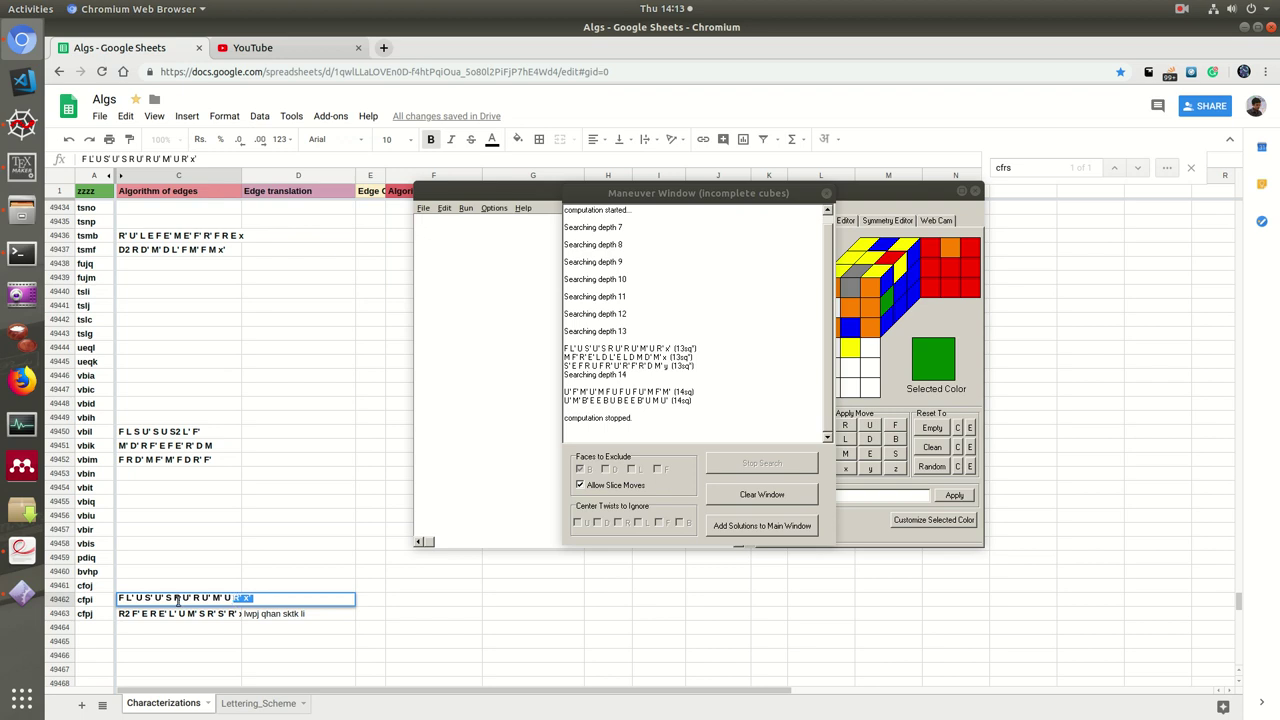
drag(135, 598, 199, 598)
drag(122, 598, 214, 598)
click(247, 597)
Bring up the recording controls to end the recording
click(1183, 9)
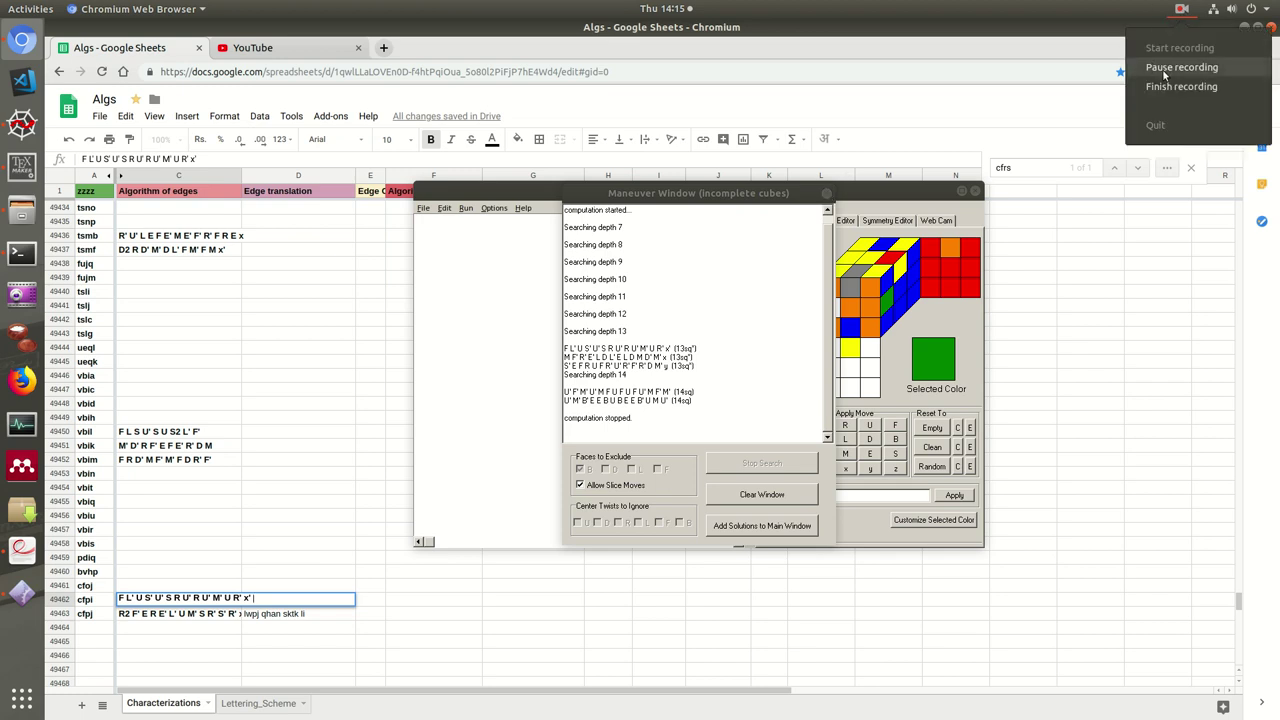